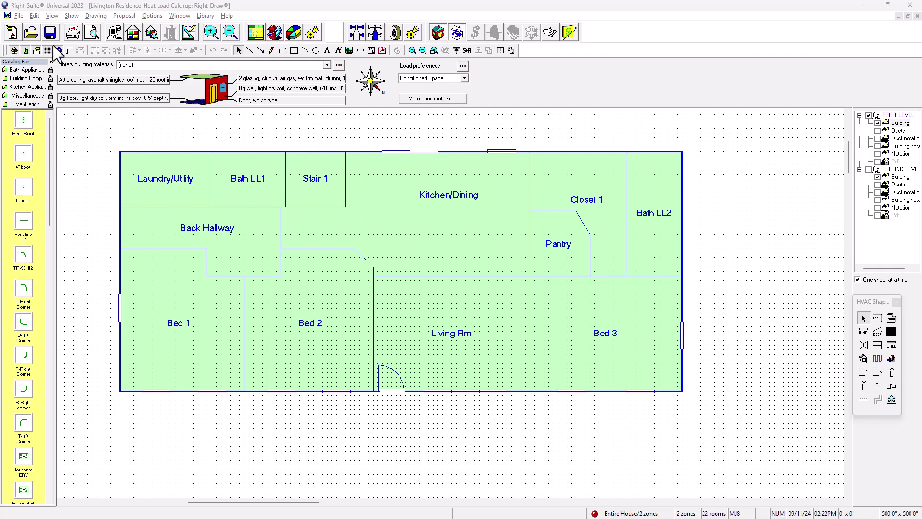
Step: Compare the building floor plans of the first and second levels
click(53, 42)
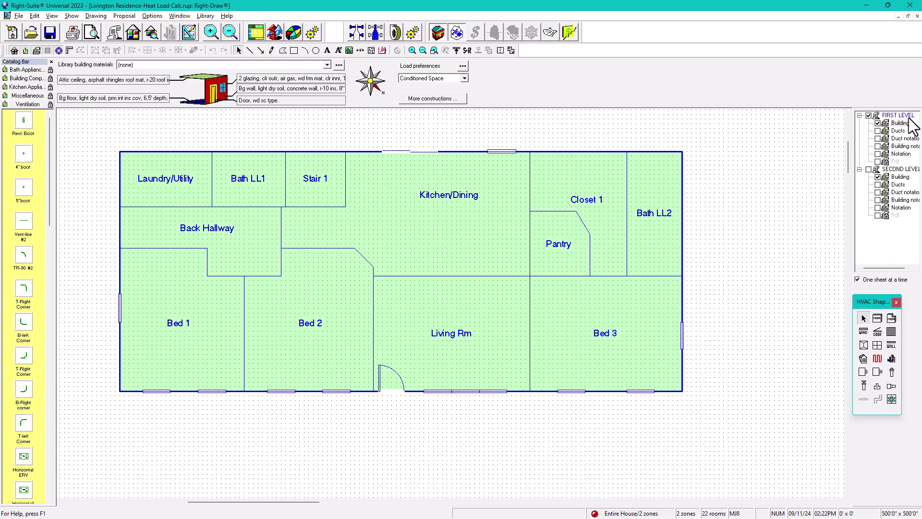
click(898, 176)
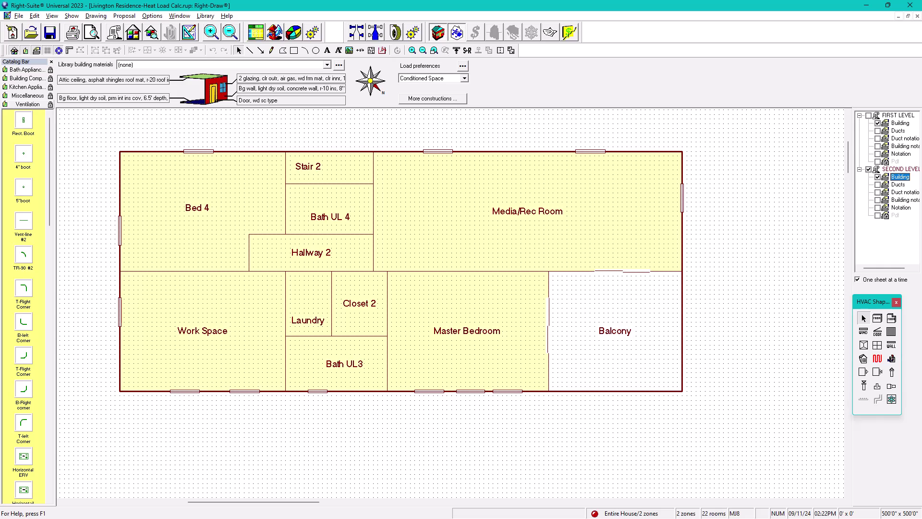
click(900, 123)
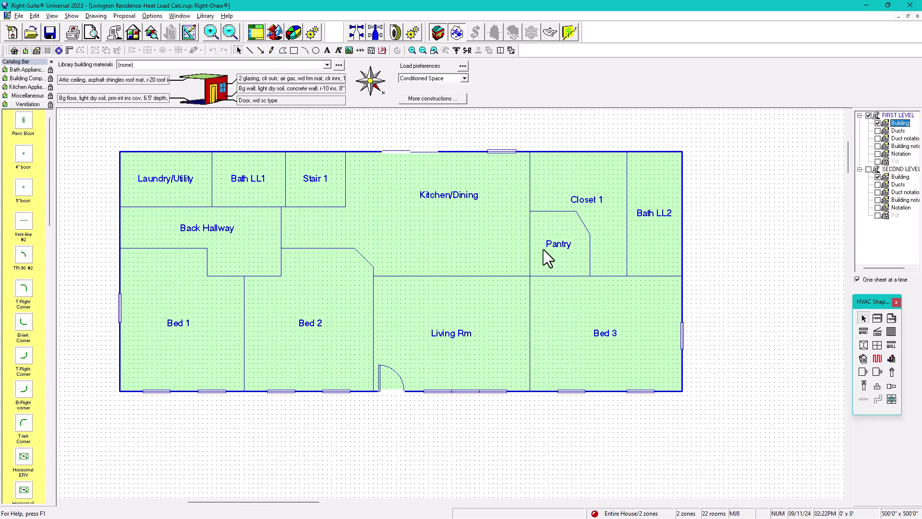
click(896, 176)
click(900, 123)
Step: Show the ducts and duct notation layers of the first level
click(878, 131)
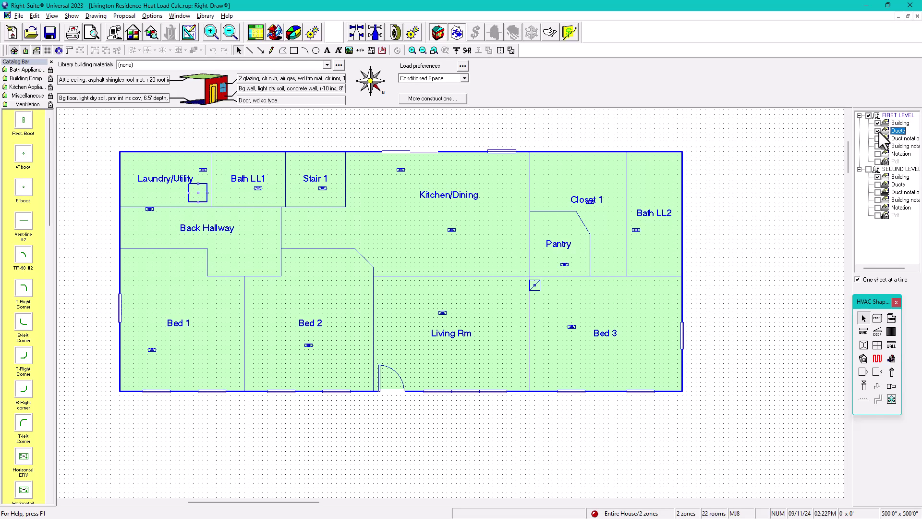
click(878, 139)
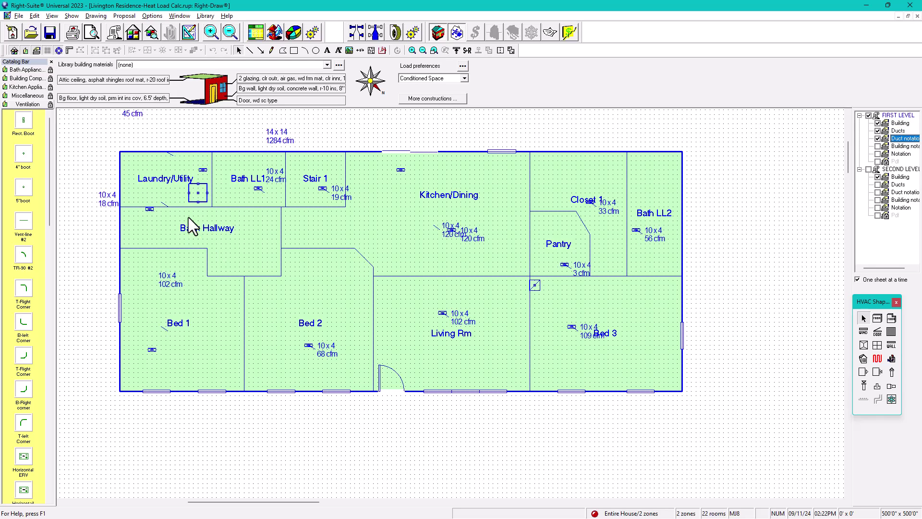
Step: Move the Laundry/Utility register up to the exterior wall and place its 45 cfm label beside it inside the room
scroll(193, 235, up, 5)
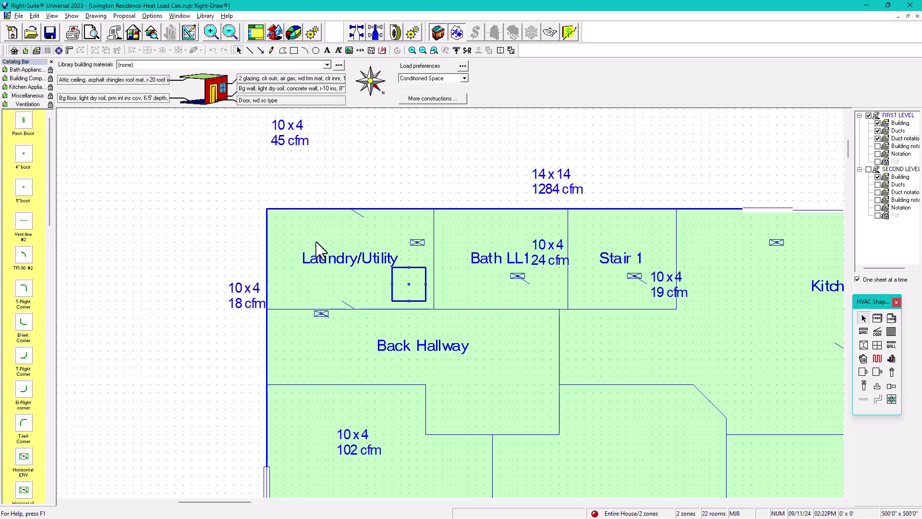
click(420, 243)
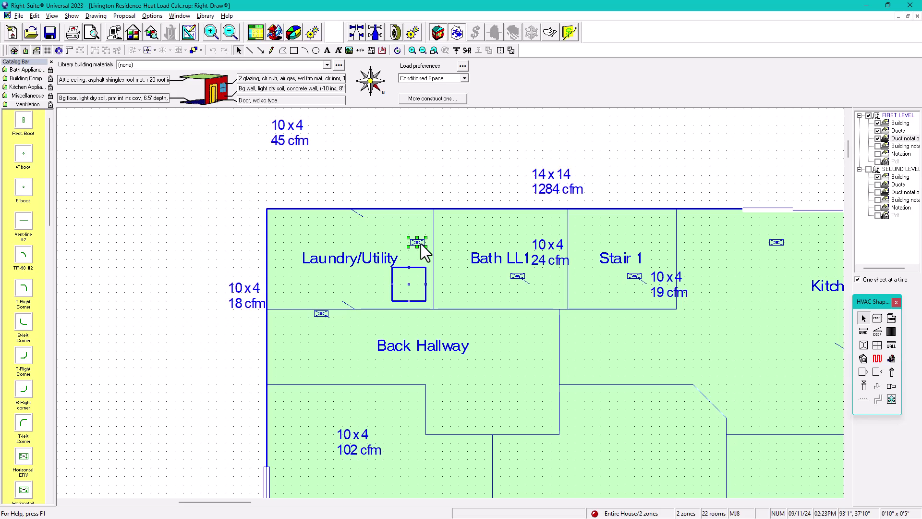
drag(421, 243, 370, 221)
click(290, 142)
mouse_move(290, 142)
mouse_down()
mouse_move(358, 186)
mouse_move(444, 171)
mouse_move(412, 230)
mouse_up()
Step: Move the Bed 1 supply register down in front of the right-hand window on the lower exterior wall
middle_drag(460, 233, 413, 140)
scroll(368, 287, down, 2)
click(326, 384)
drag(331, 384, 399, 416)
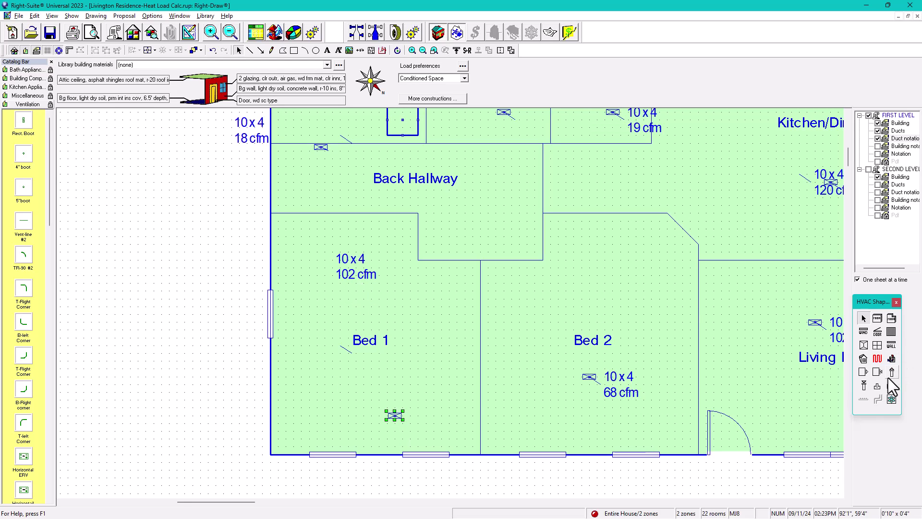
drag(394, 416, 433, 439)
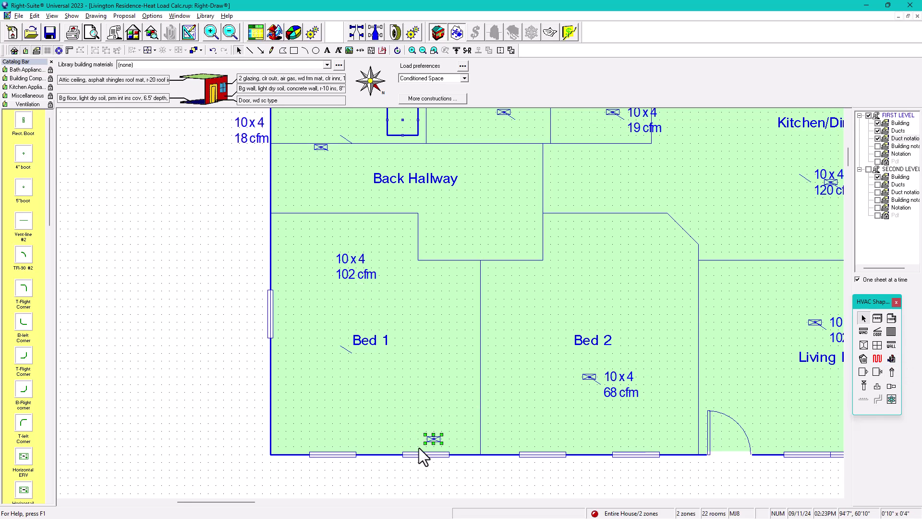
Step: Add a second supply register at Bed 1's other lower window and move the room's airflow label below its name
click(867, 373)
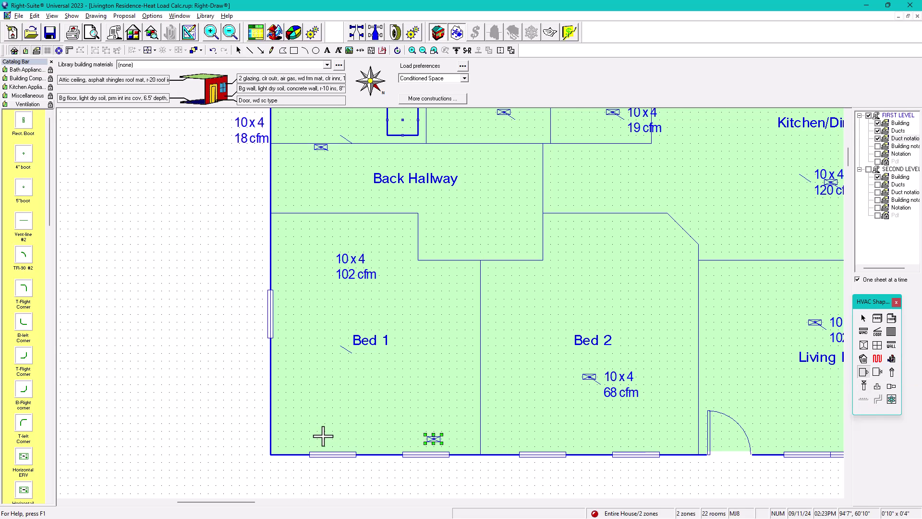
click(335, 435)
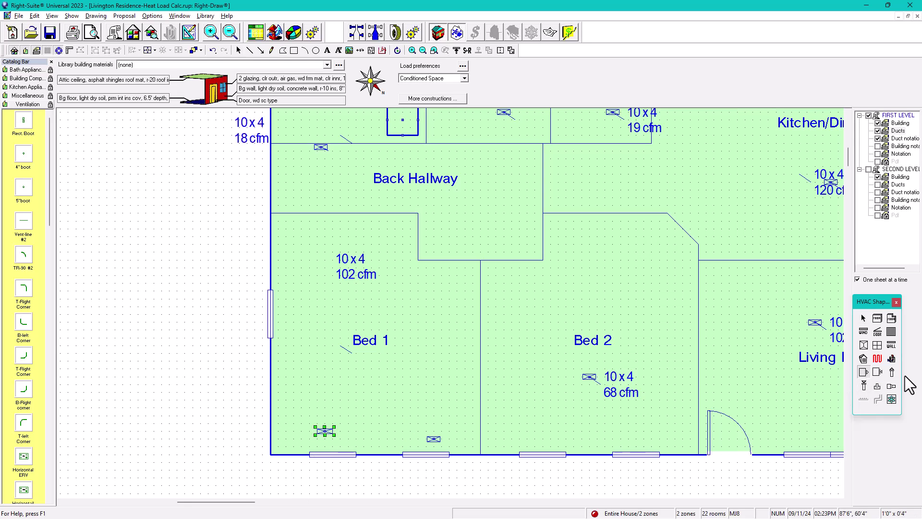
click(863, 318)
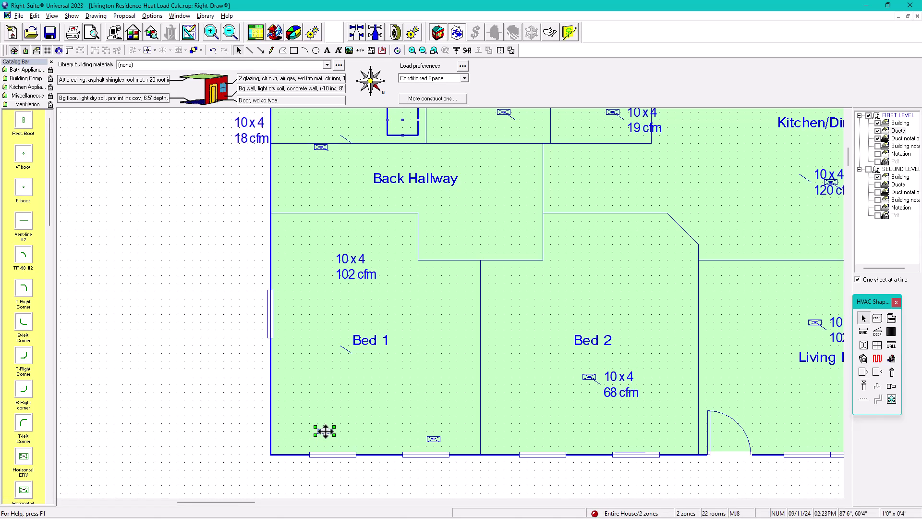
drag(331, 436, 339, 443)
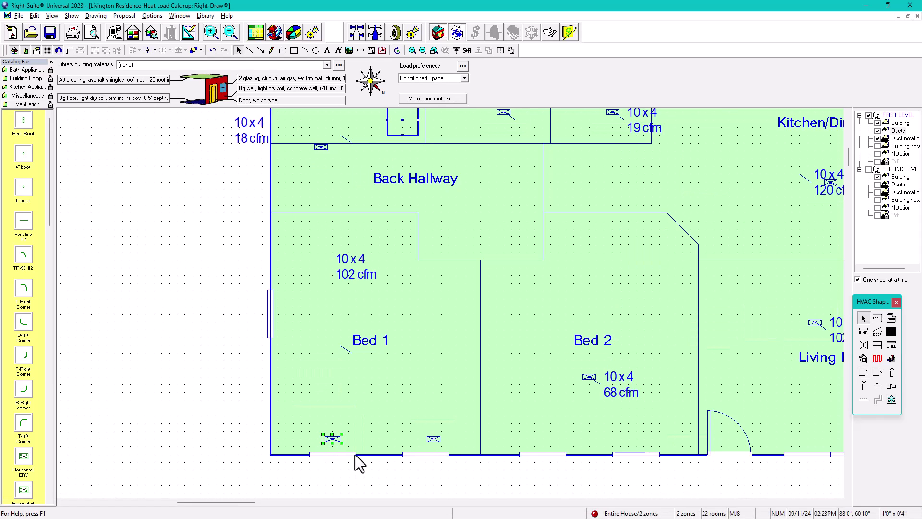
click(352, 270)
drag(353, 267, 422, 403)
Step: Move the Bed 2 airflow label to the room's upper right corner and shift its supply register to the left
scroll(589, 375, down, 1)
middle_drag(570, 377, 446, 385)
click(349, 401)
drag(348, 401, 411, 334)
click(313, 394)
drag(313, 395, 267, 391)
Step: Move the Living Rm airflow label to the room's upper right corner and its supply register toward the front door
drag(526, 357, 623, 307)
click(503, 349)
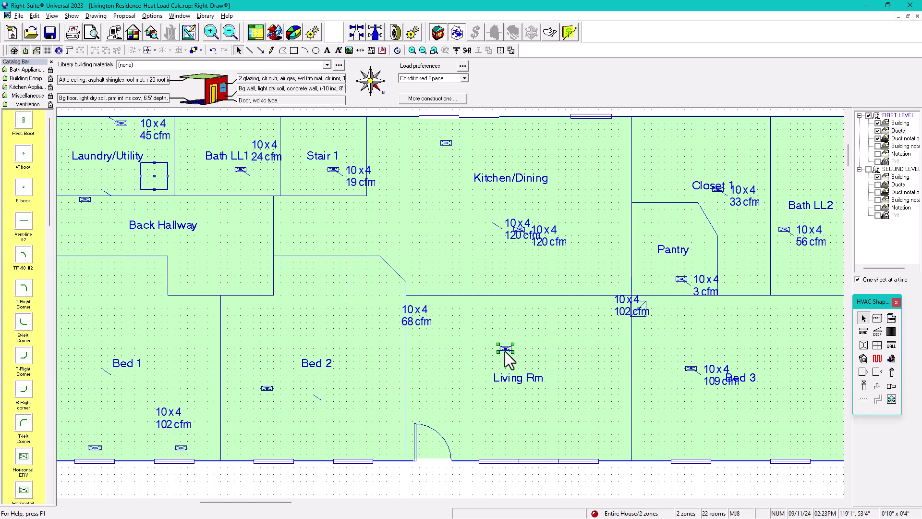
drag(505, 348, 453, 375)
Step: Move the Bed 3 airflow label to the room's upper right corner and its supply register to the lower left
middle_drag(678, 370, 535, 374)
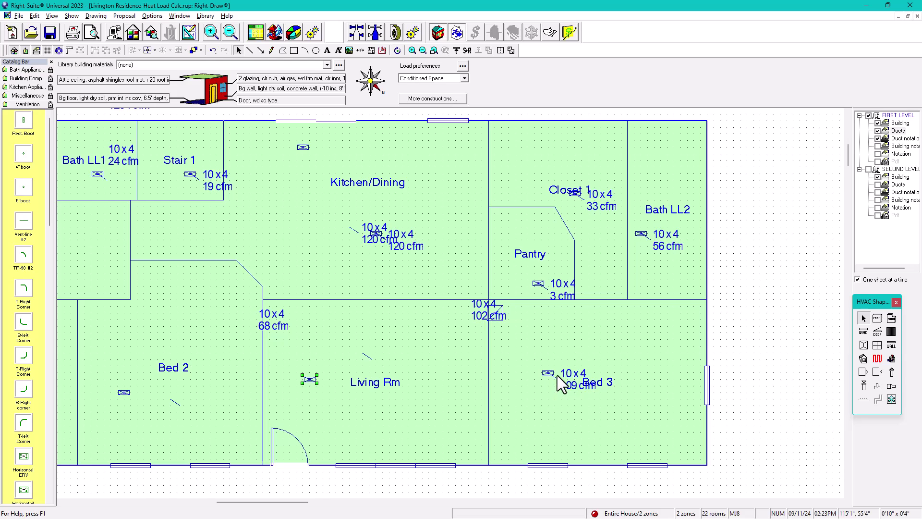
drag(570, 374, 638, 311)
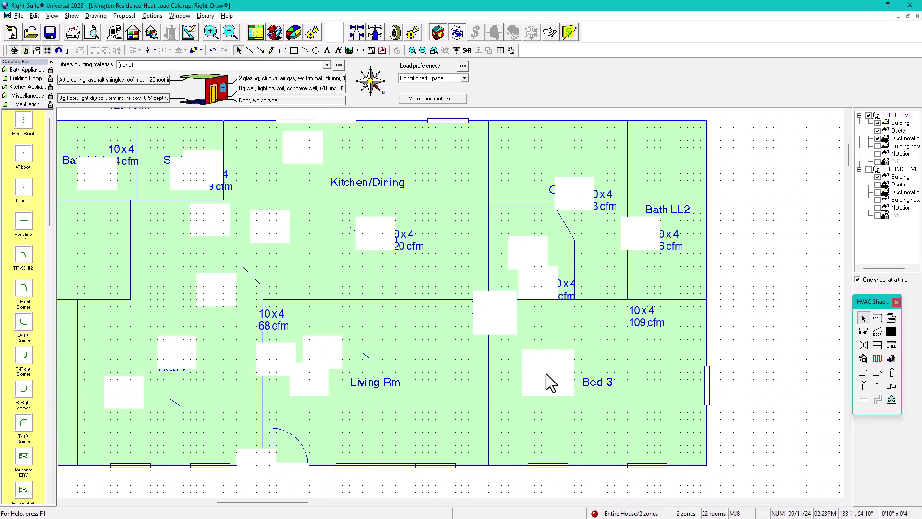
drag(546, 374, 525, 407)
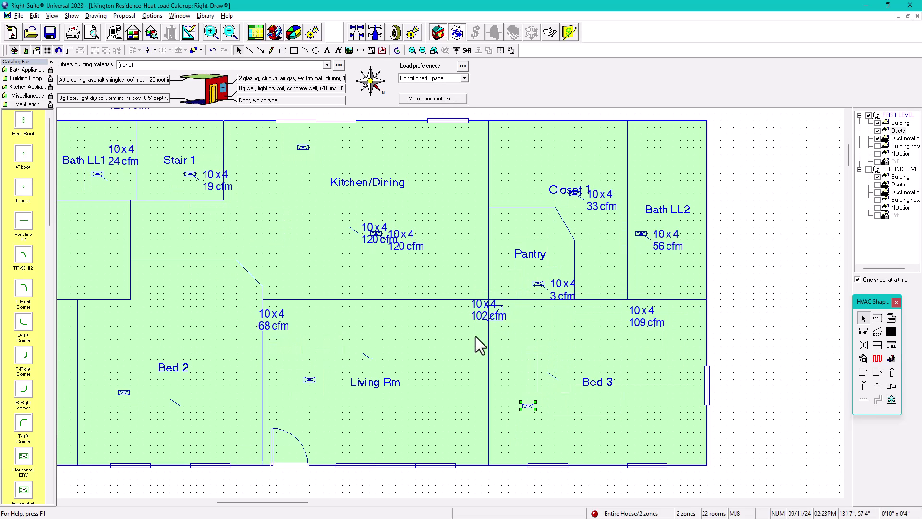
Step: Shift the Living Rm airflow label left and move the square grille from the Bed 3 wall into the Living Rm
drag(484, 310, 403, 312)
click(494, 313)
drag(494, 314, 435, 360)
Step: Move the Closet 1 airflow label above the building and the Pantry label outside the right exterior wall
drag(569, 294, 644, 245)
middle_drag(633, 226, 584, 324)
click(553, 296)
drag(554, 296, 598, 142)
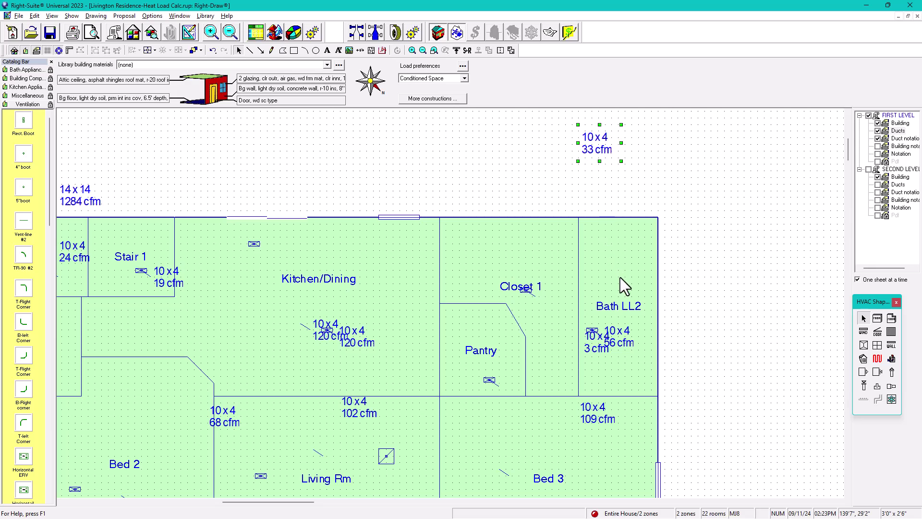
click(595, 342)
drag(595, 349, 705, 335)
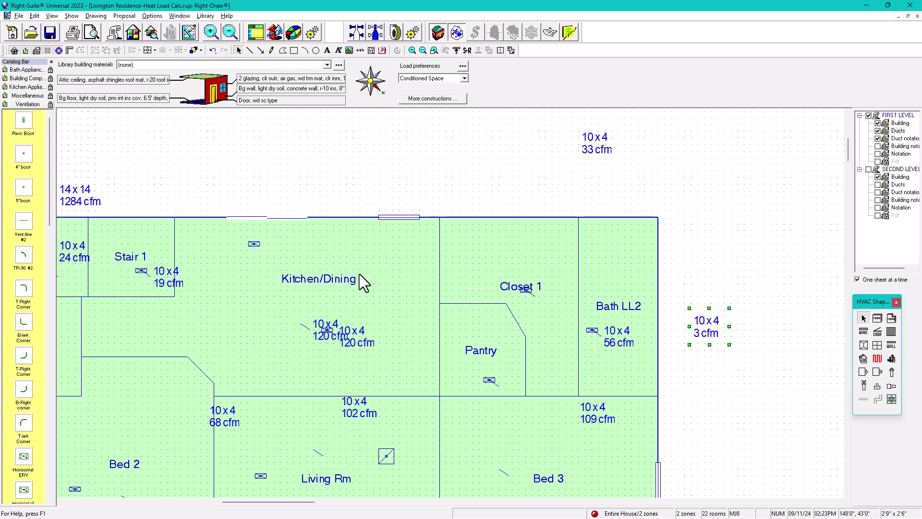
Step: Move the Stair 1 airflow label above the building and one overlapping Kitchen/Dining label to the left side of that room
scroll(359, 276, down, 1)
middle_drag(360, 281, 543, 256)
click(359, 257)
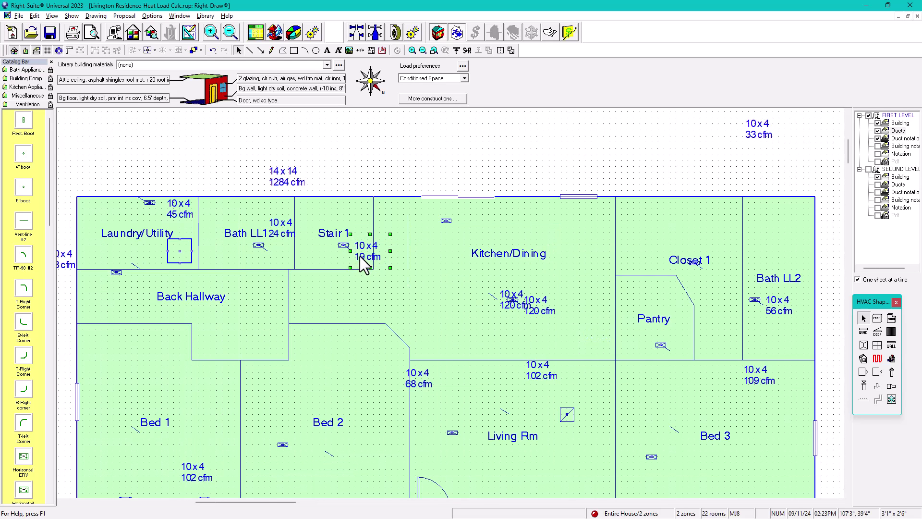
drag(373, 245, 449, 153)
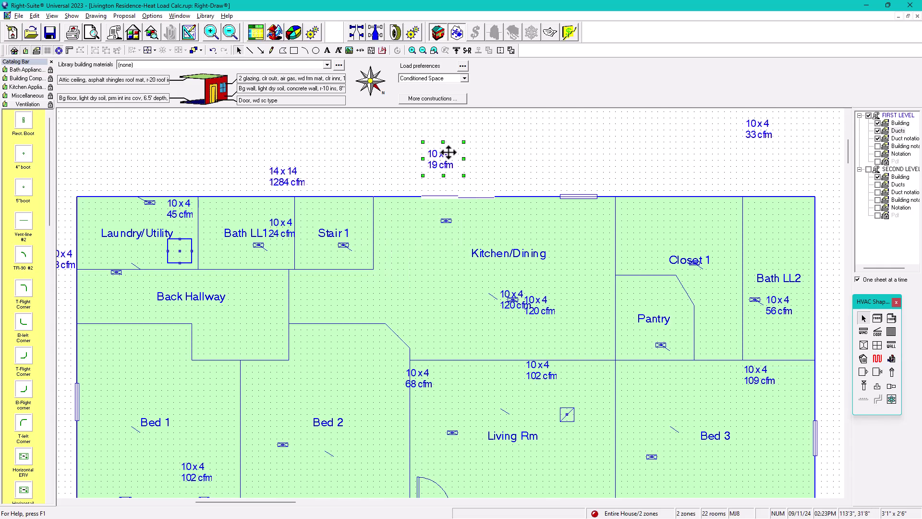
click(340, 246)
click(509, 302)
drag(509, 301, 409, 294)
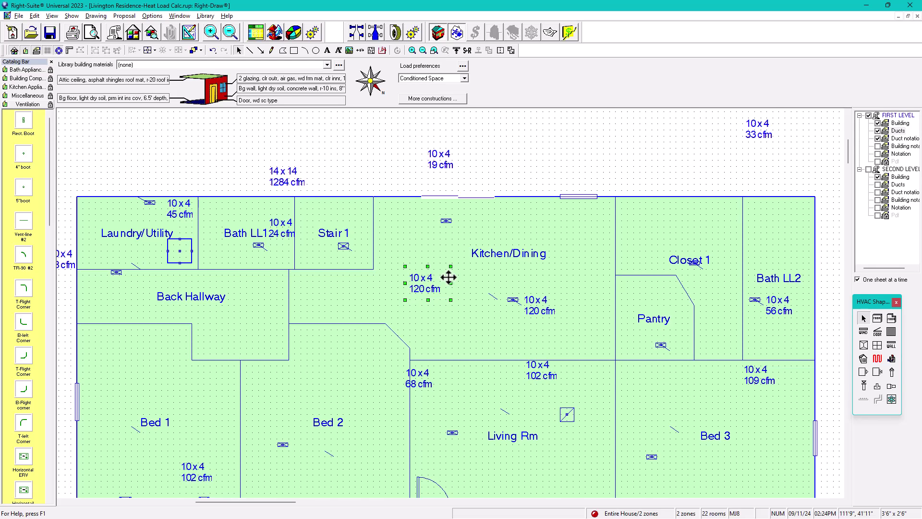
Step: Switch to the second level and show its ducts and duct notation layers
click(898, 169)
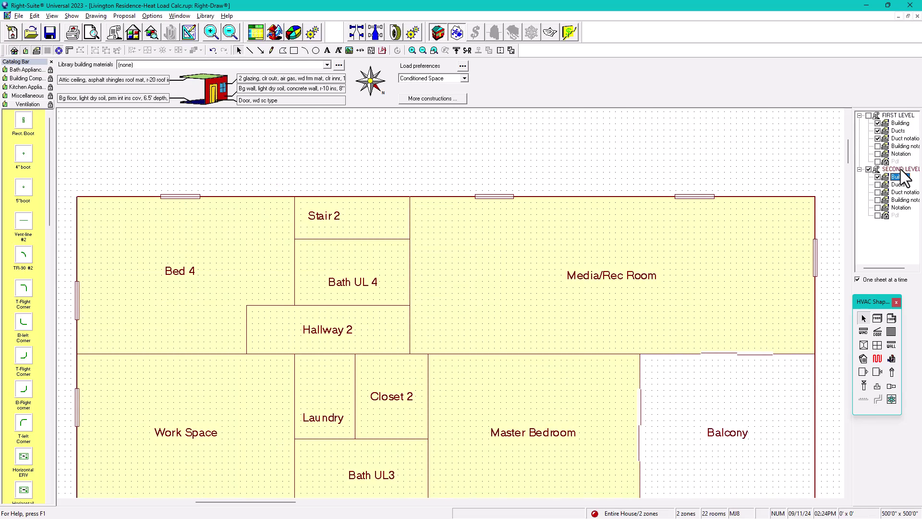
middle_drag(611, 277, 577, 279)
scroll(578, 281, up, 1)
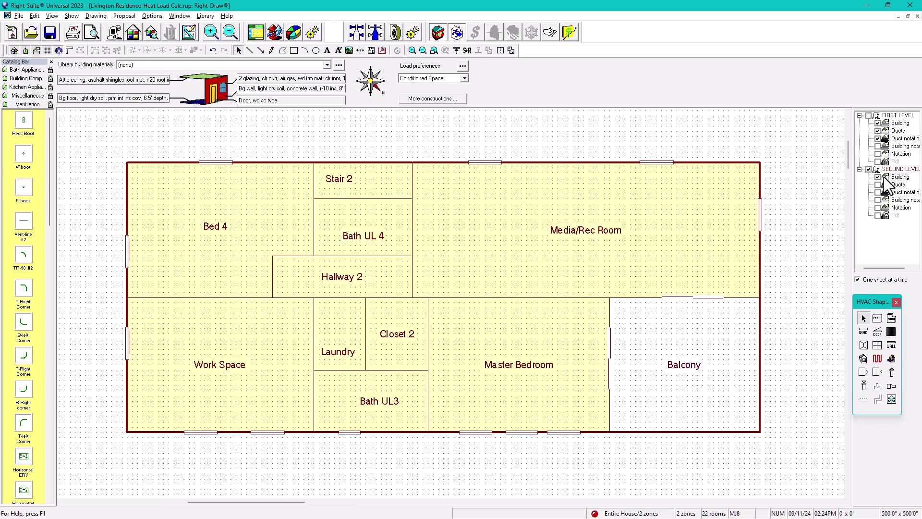
click(879, 185)
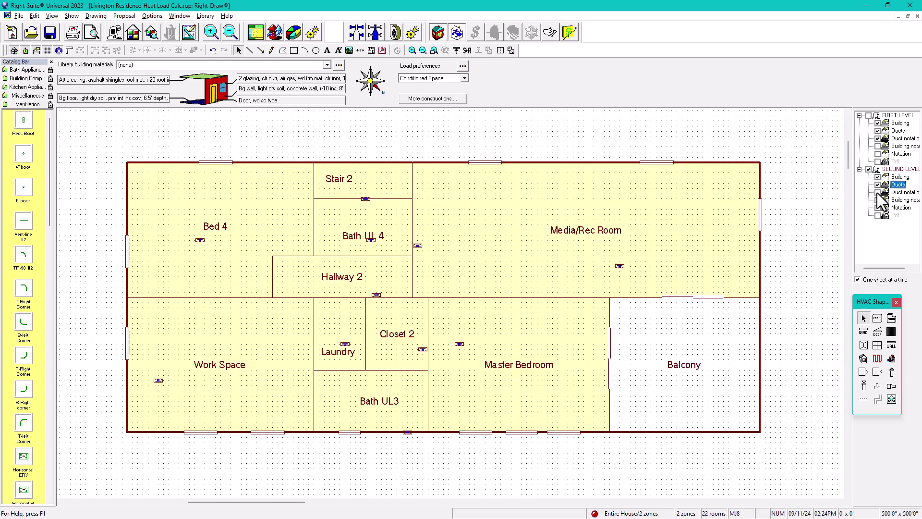
click(879, 192)
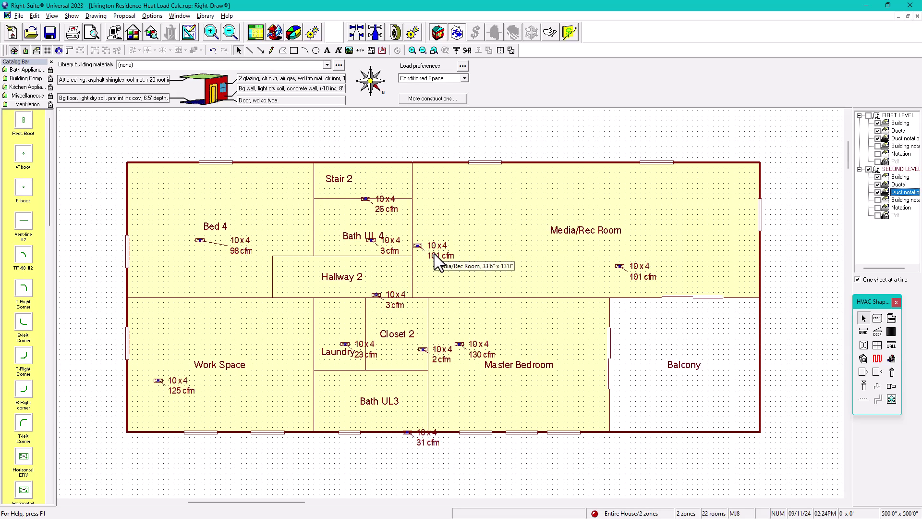
Step: Move the Master Bedroom airflow label toward the room's upper wall and its supply register down near the lower right window
scroll(476, 341, up, 1)
drag(478, 353, 546, 310)
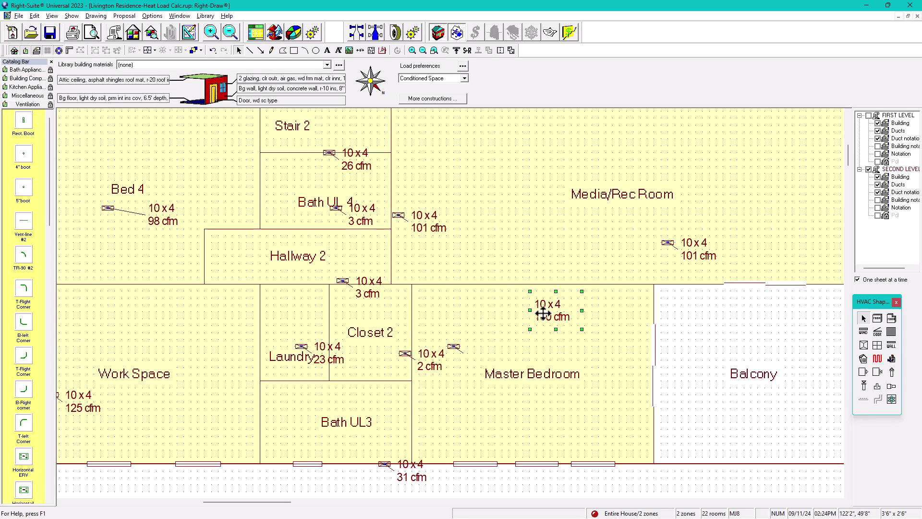
drag(452, 348, 591, 438)
Step: Move the Closet 2 register inside the closet's lower wall and the Bath UL3 register inside that bathroom
drag(400, 353, 364, 375)
middle_drag(405, 395, 435, 295)
mouse_move(414, 364)
mouse_down()
mouse_move(388, 367)
mouse_move(368, 347)
mouse_move(344, 351)
mouse_up()
Step: Move the Work Space airflow label to the upper right corner of the room
middle_drag(422, 386, 503, 412)
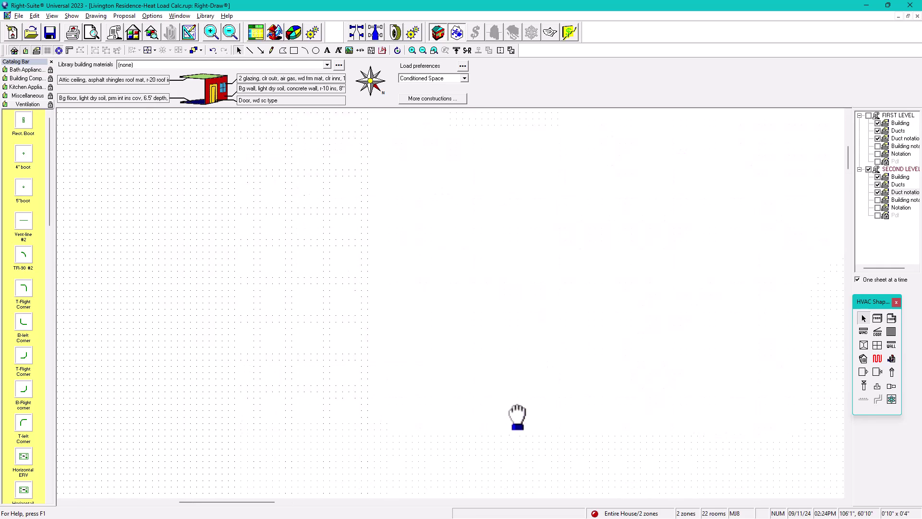
drag(300, 372, 387, 295)
mouse_move(402, 327)
middle_down()
mouse_move(376, 387)
mouse_move(362, 336)
middle_up()
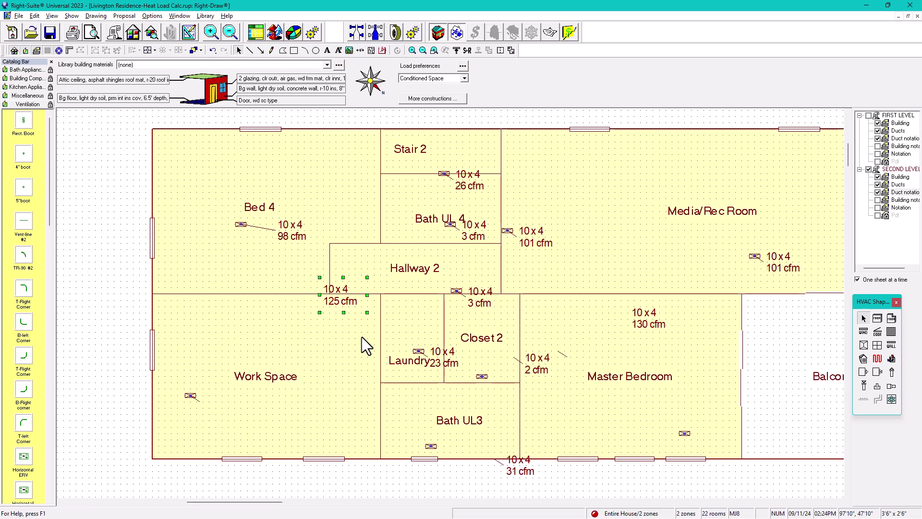
mouse_move(599, 335)
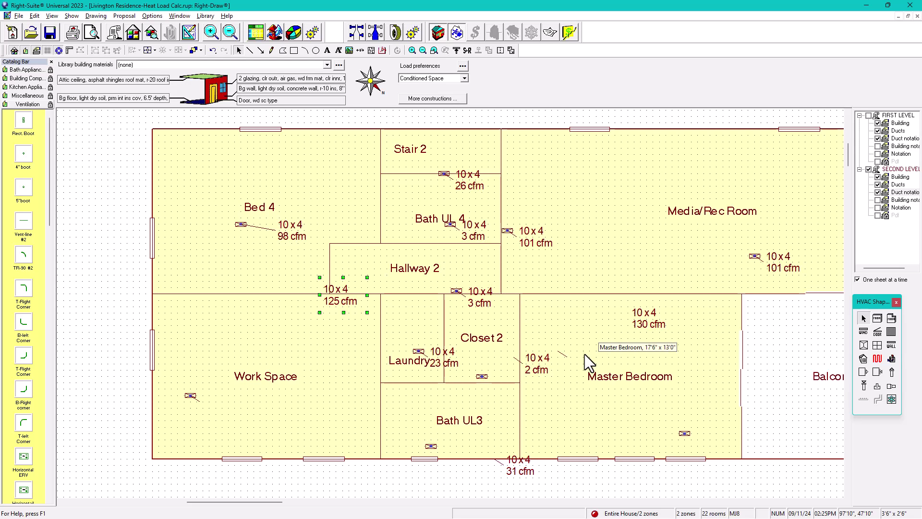
Step: Return to the first level, select the whole floor plan with its registers and airflow labels, and group everything
click(897, 122)
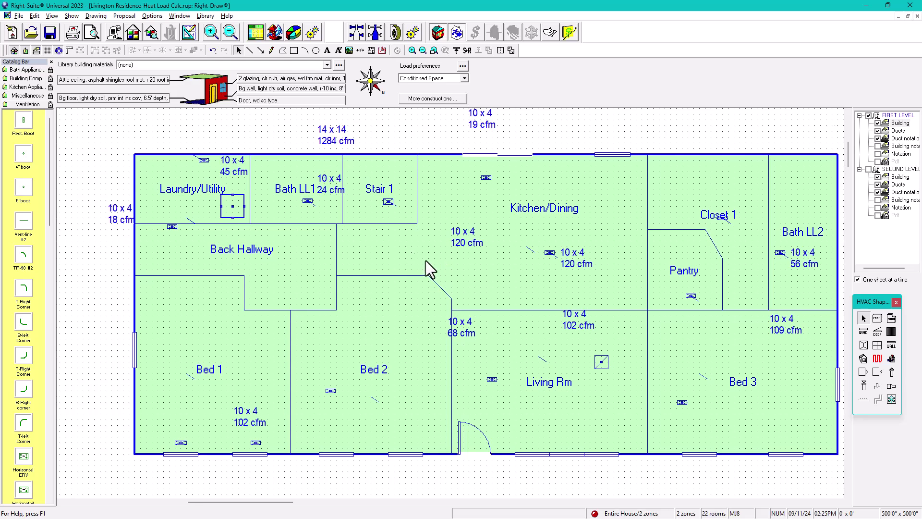
middle_drag(428, 261, 398, 260)
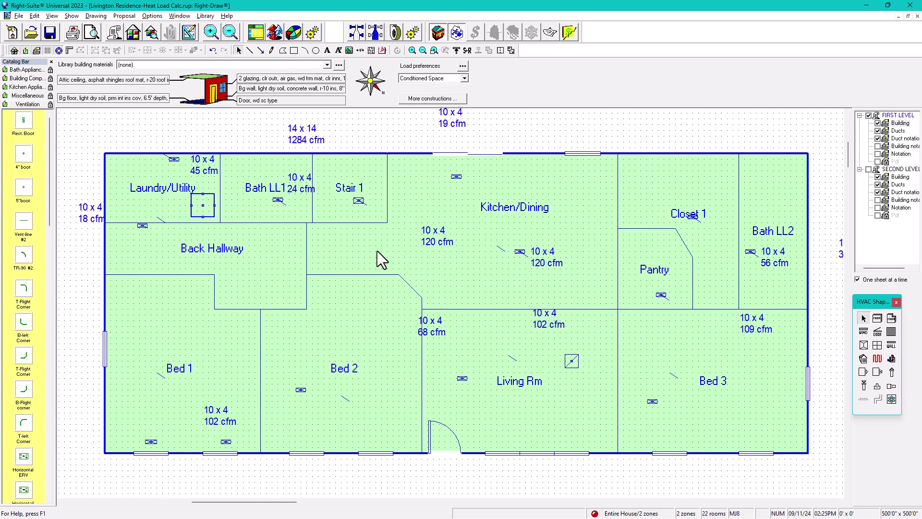
scroll(376, 250, down, 1)
scroll(384, 258, down, 1)
middle_drag(391, 247, 383, 268)
scroll(381, 262, down, 1)
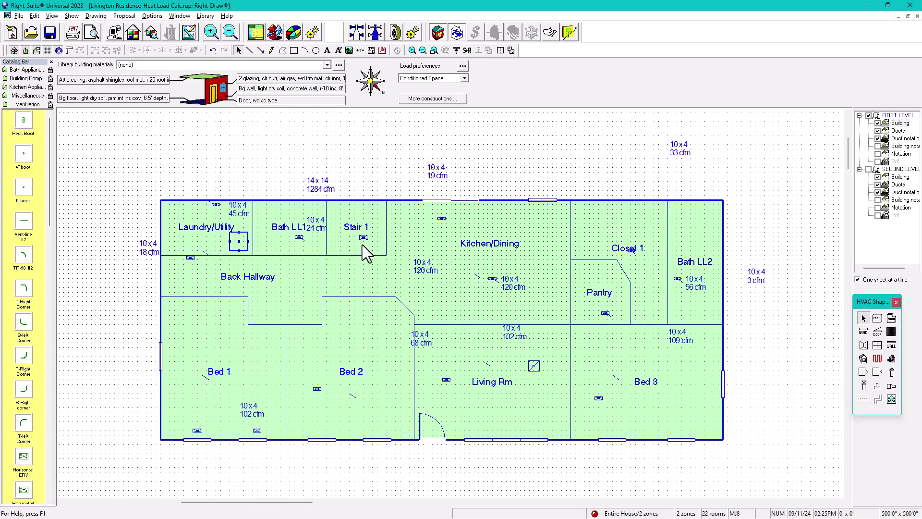
drag(98, 124, 800, 477)
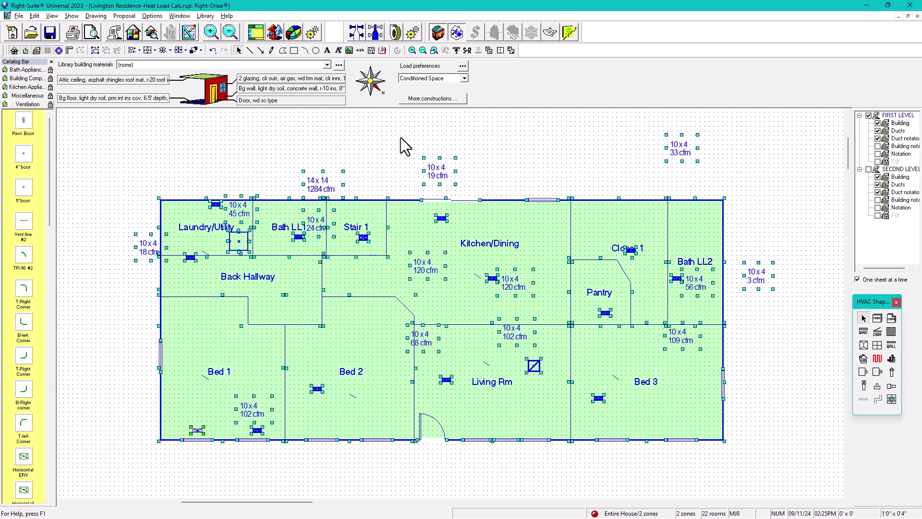
click(95, 51)
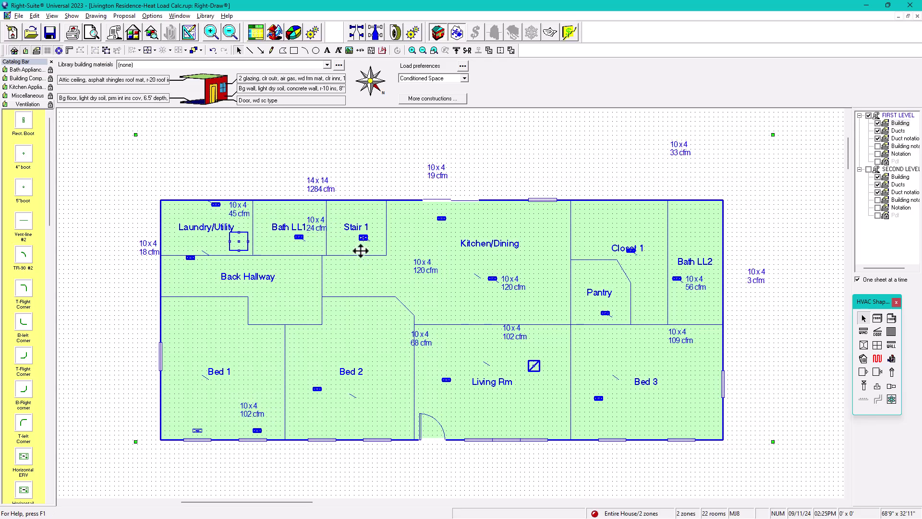
Step: Shift the first-level drawing slightly and hide the level's Ducts and Duct notation layers
mouse_move(357, 253)
mouse_down()
mouse_move(376, 294)
mouse_move(380, 280)
mouse_move(364, 251)
mouse_up()
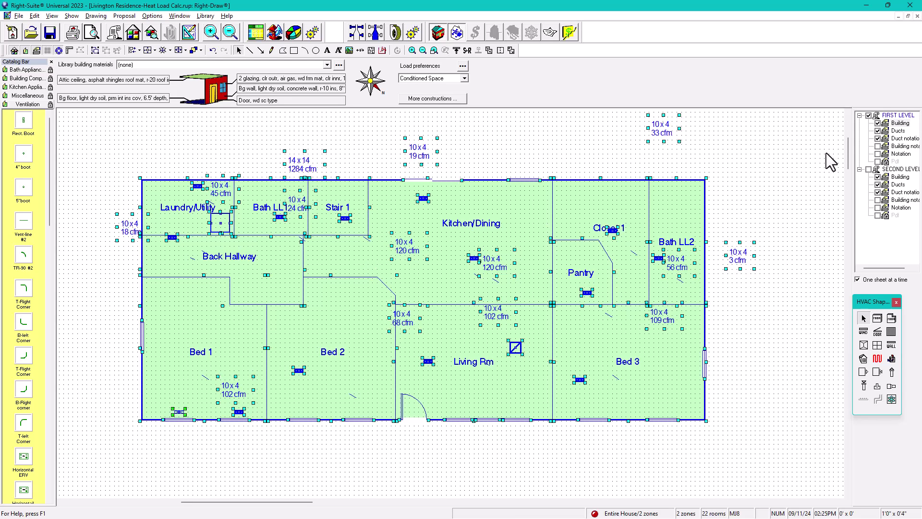
click(877, 130)
click(878, 138)
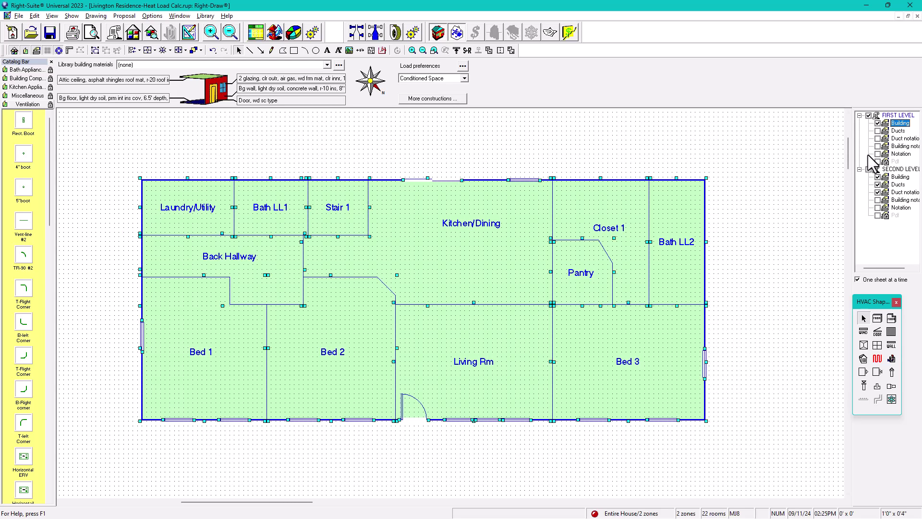
Step: Nudge the first-level building plan slightly to the left and try to move Closet 1 on its own
mouse_move(406, 217)
mouse_down()
mouse_move(410, 198)
mouse_move(398, 218)
mouse_up()
click(594, 214)
drag(594, 215, 611, 198)
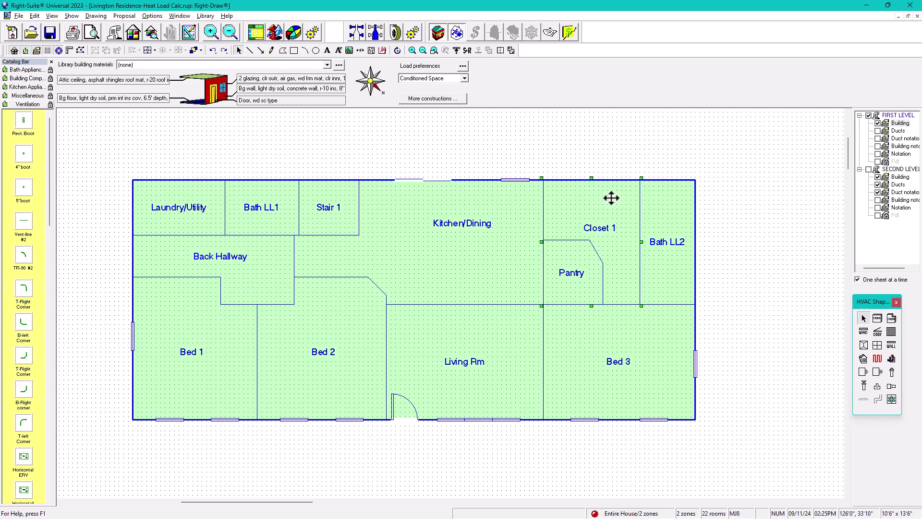
click(736, 219)
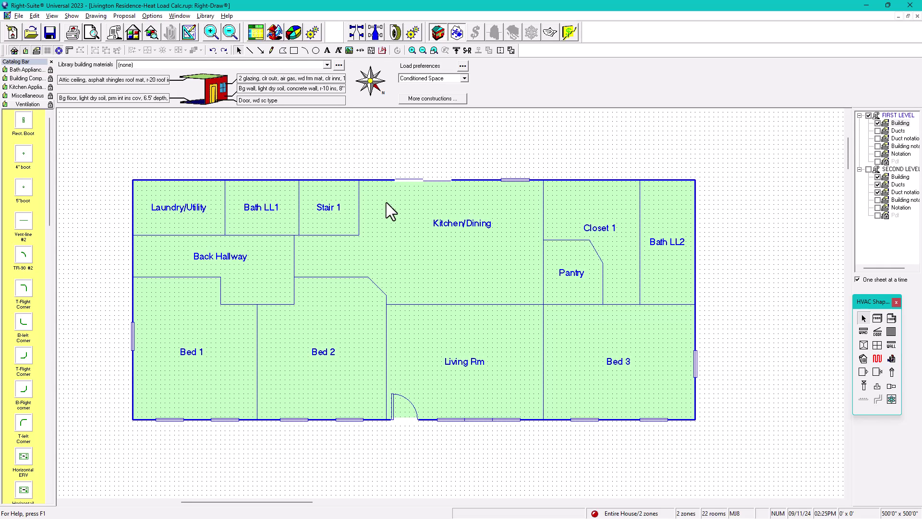
Step: Group the entire first-level building plan, and undo a test move of the group
drag(101, 155, 760, 448)
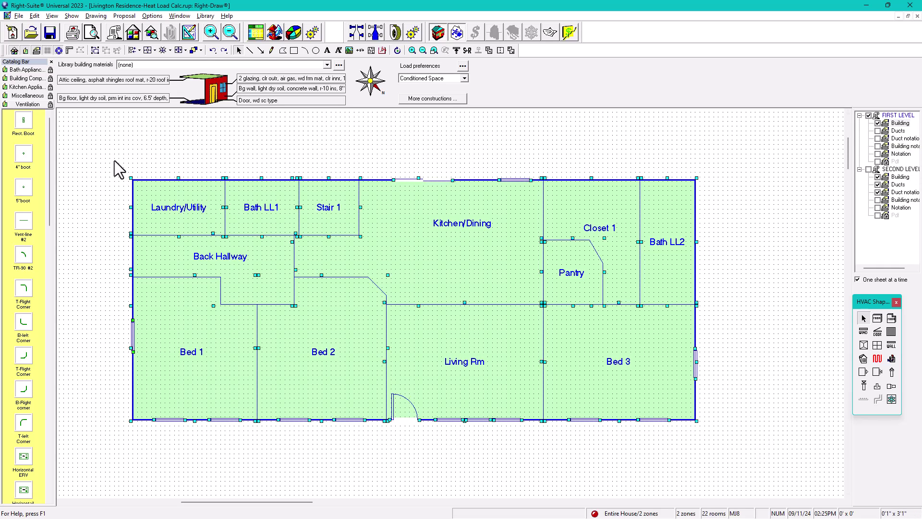
click(95, 50)
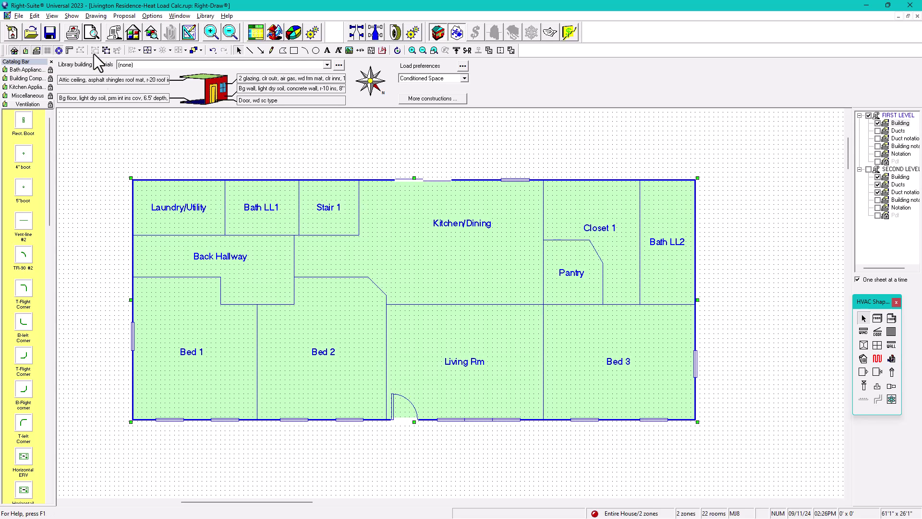
drag(448, 255, 448, 210)
key(ctrl+z)
Step: Switch to the second level, and hide and redisplay its Ducts and Duct notation layers
click(893, 177)
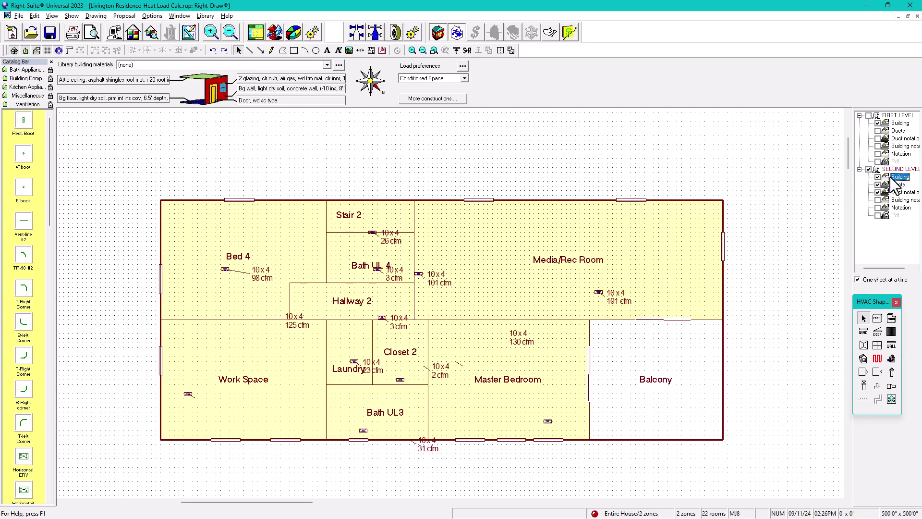
click(877, 184)
drag(110, 164, 142, 167)
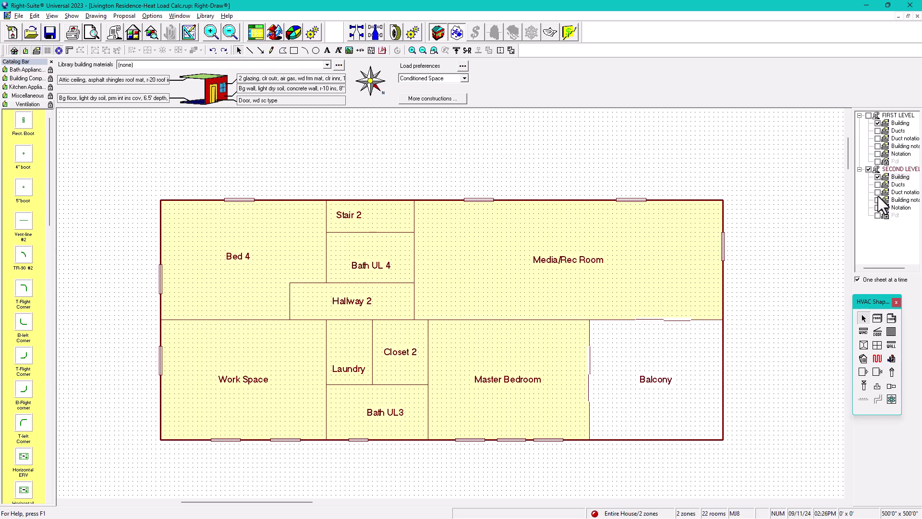
click(878, 185)
click(877, 192)
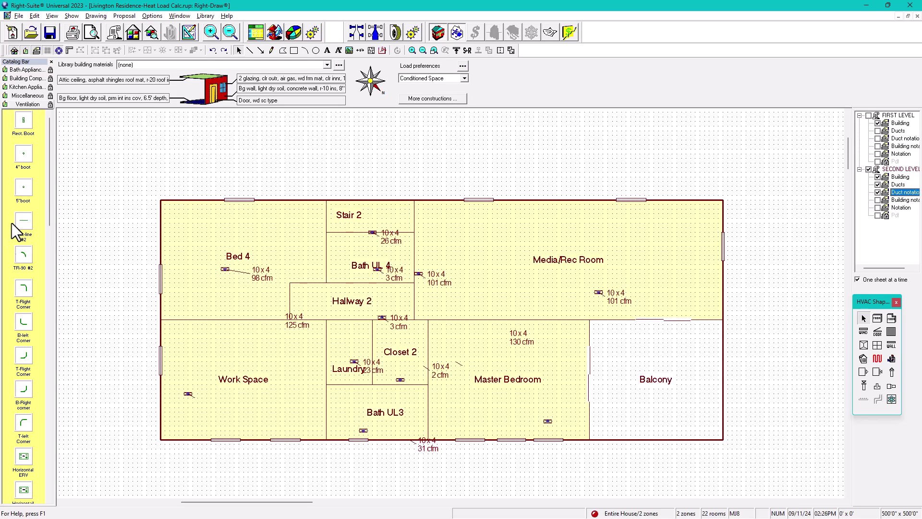
Step: Select the whole second-level drawing, try to move the Media/Rec Room on its own, and undo the move
drag(115, 151, 768, 488)
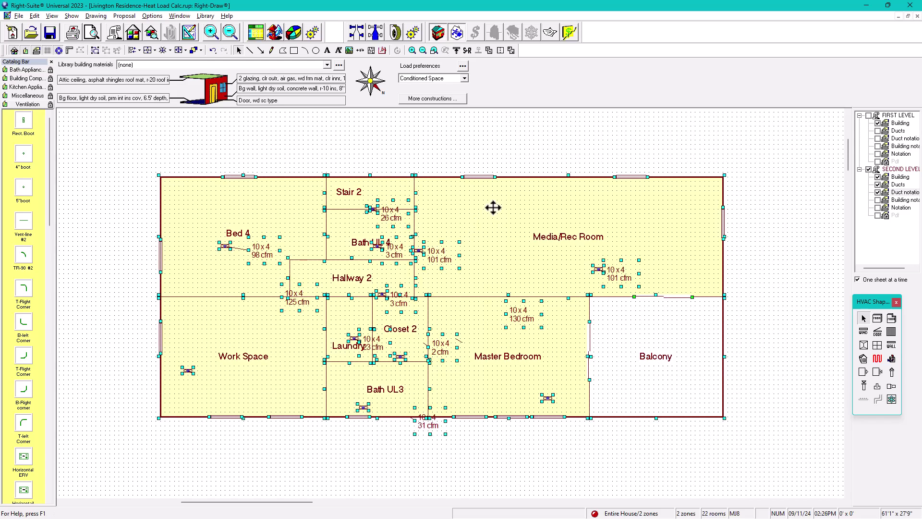
click(729, 134)
drag(557, 202, 649, 153)
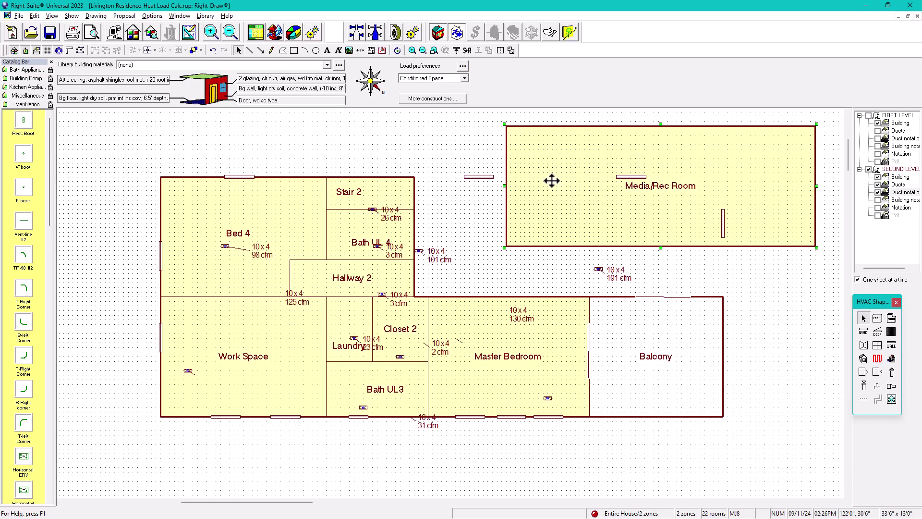
key(ctrl+z)
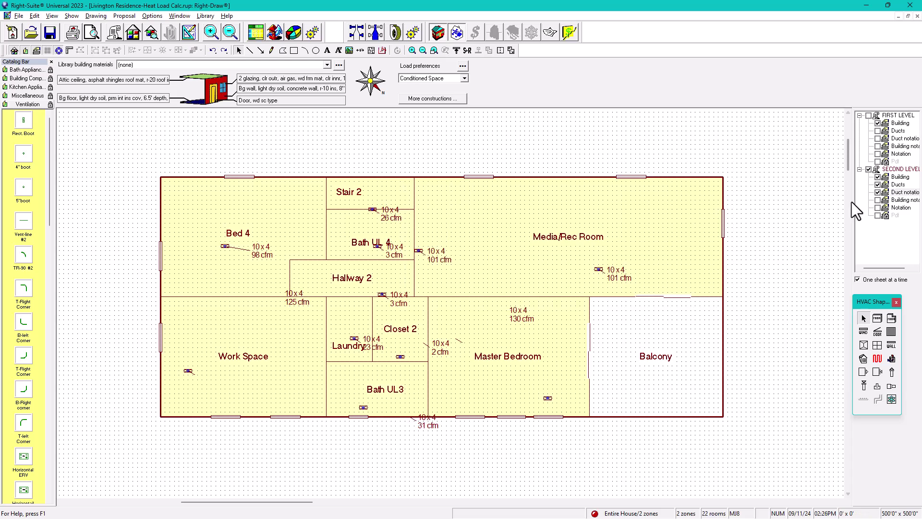
Step: Hide the second level's Ducts and Duct notation layers and group the entire building plan
click(877, 185)
click(877, 192)
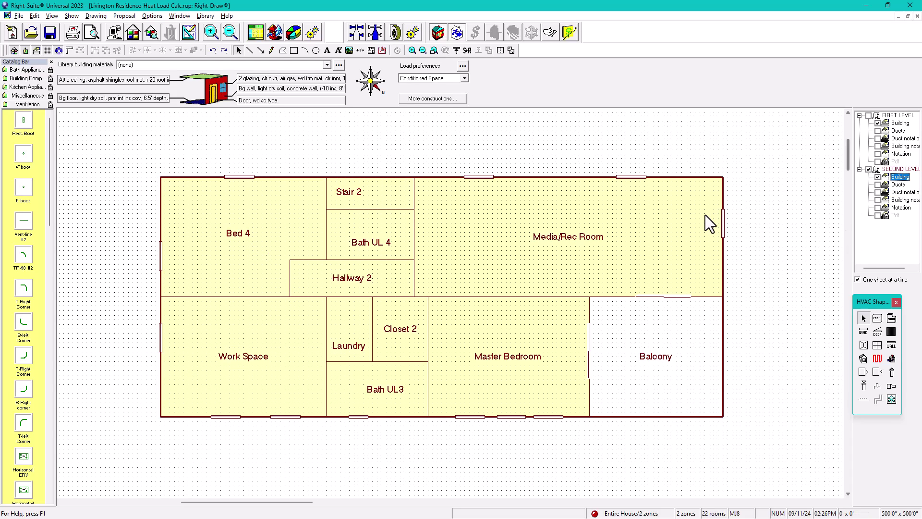
drag(122, 153, 762, 451)
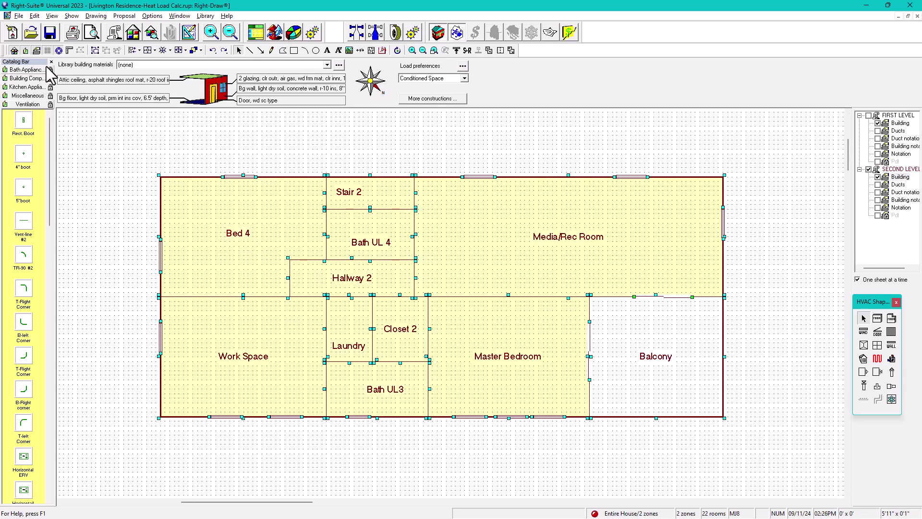
click(95, 50)
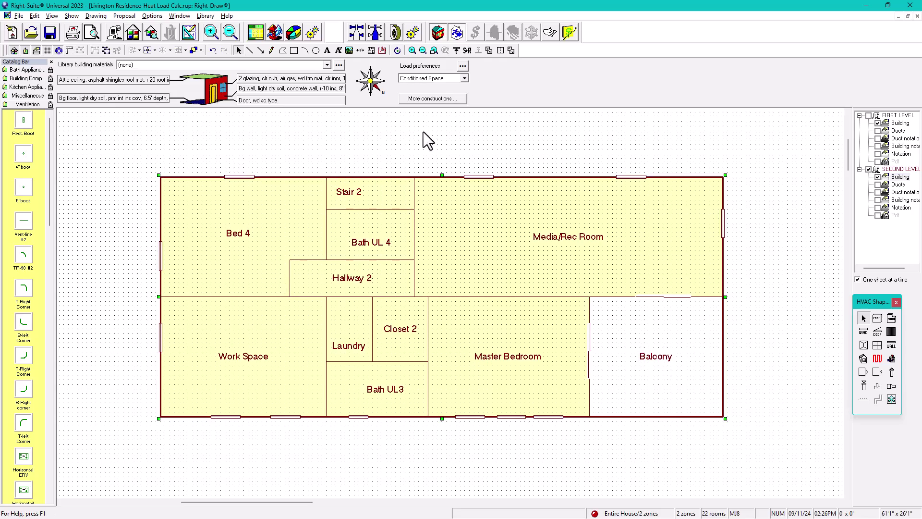
Step: Test moving the grouped second-level plan as one piece, undo the move, and deselect the plan
drag(433, 270, 423, 237)
key(ctrl+z)
click(801, 198)
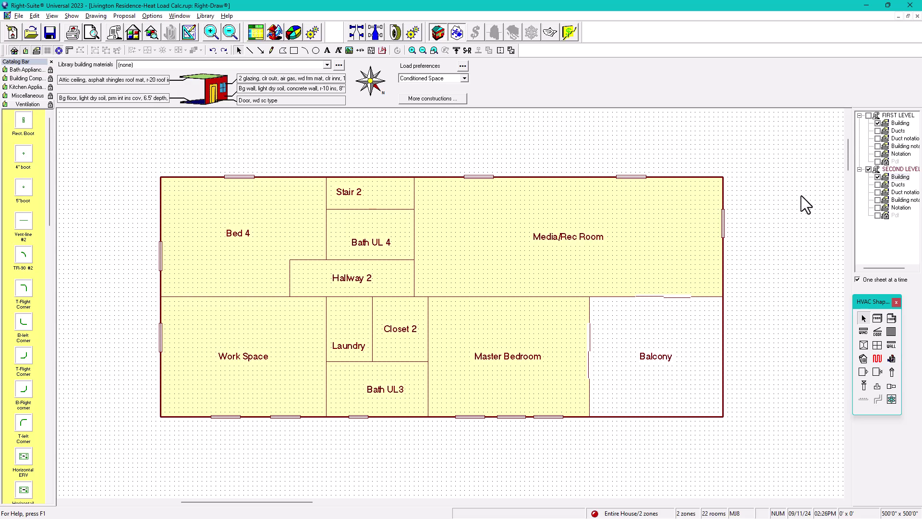
Step: Return to the first level, select its grouped plan, and create a new catalog
click(900, 123)
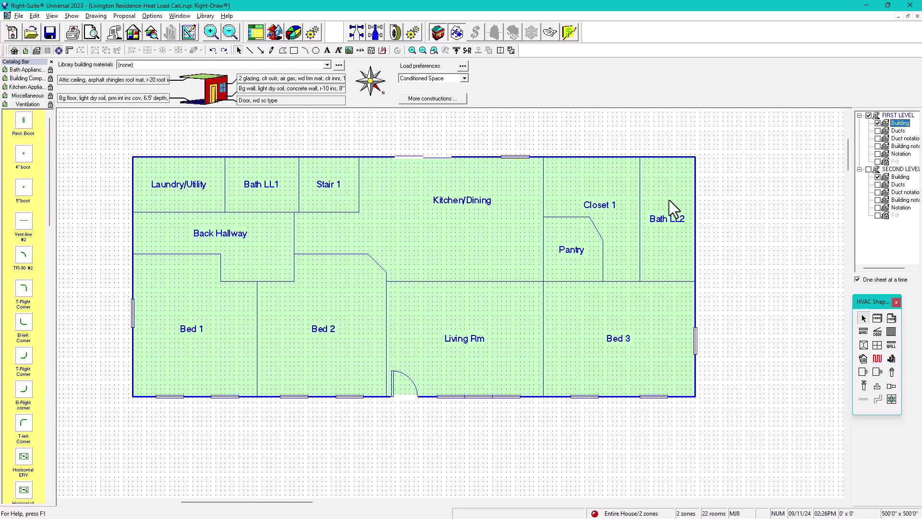
click(505, 215)
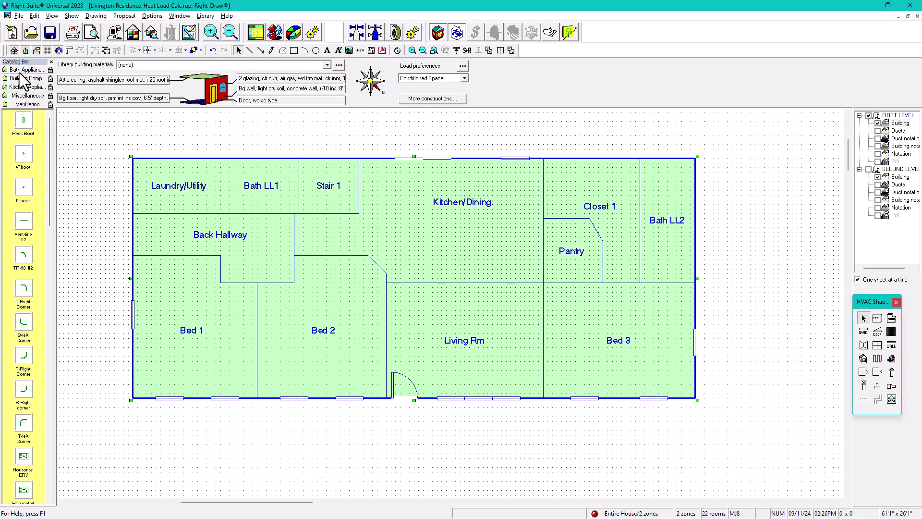
scroll(51, 399, down, 1)
scroll(62, 387, up, 3)
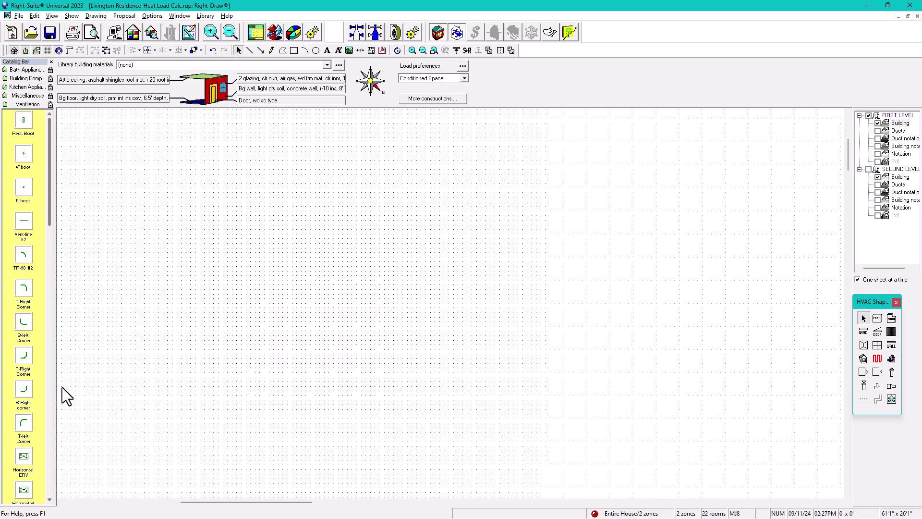
middle_drag(73, 349, 52, 405)
right_click(40, 384)
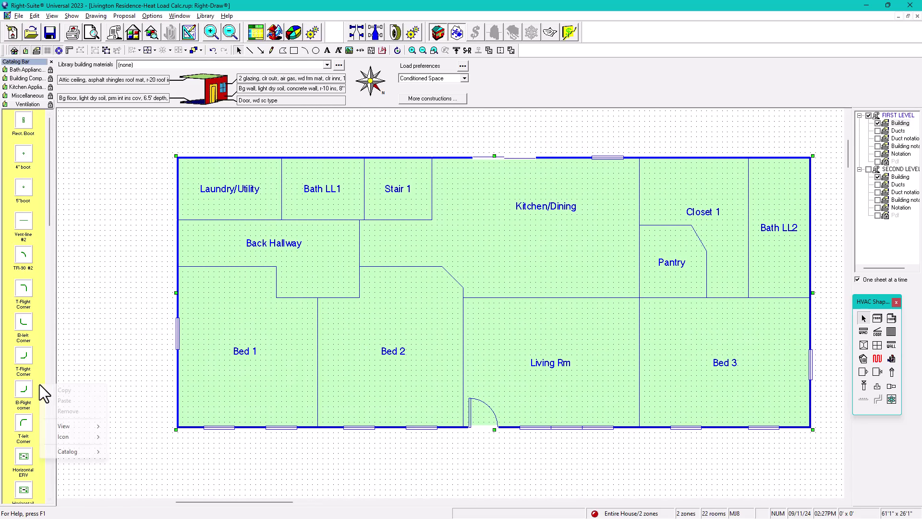
mouse_move(82, 451)
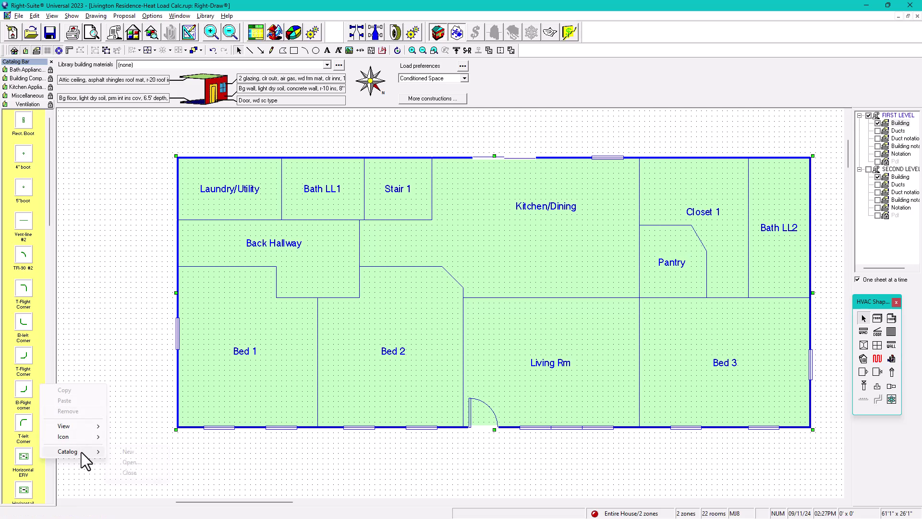
click(128, 451)
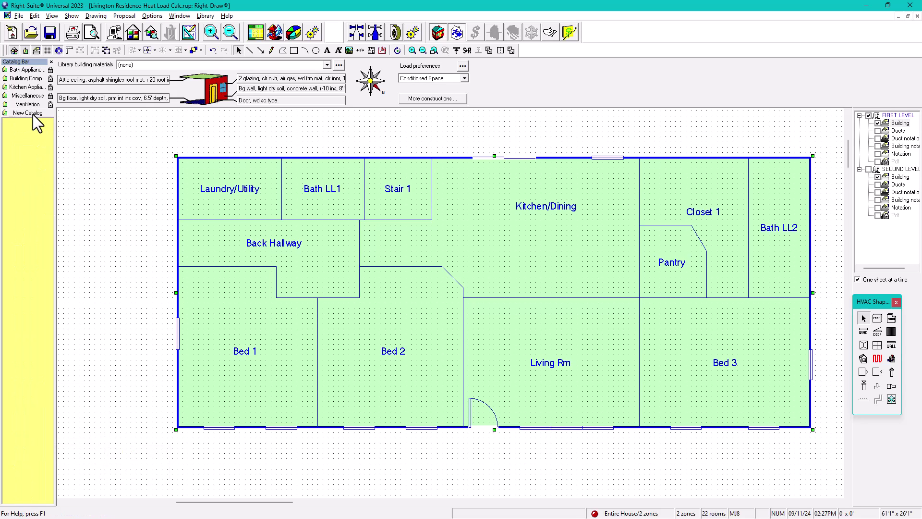
Step: Copy the grouped first-level plan and paste it into the new catalog
click(220, 141)
click(229, 187)
right_click(24, 150)
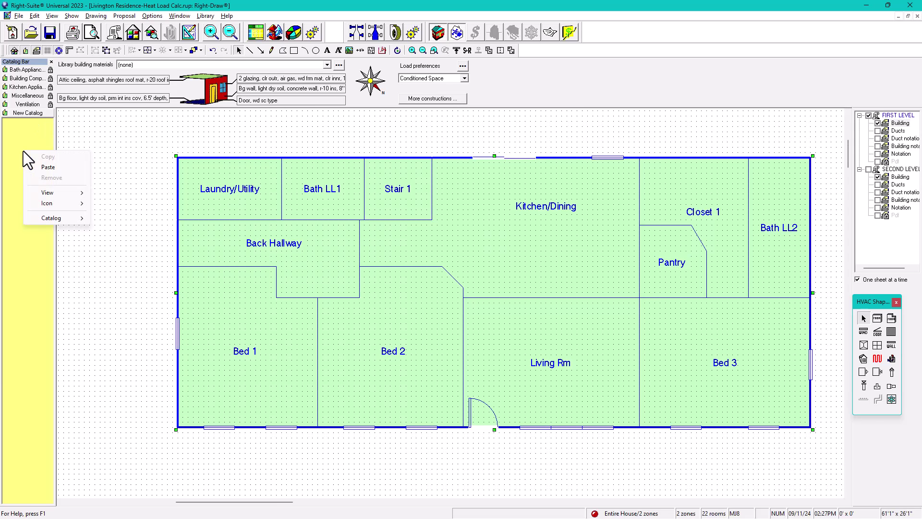
click(46, 168)
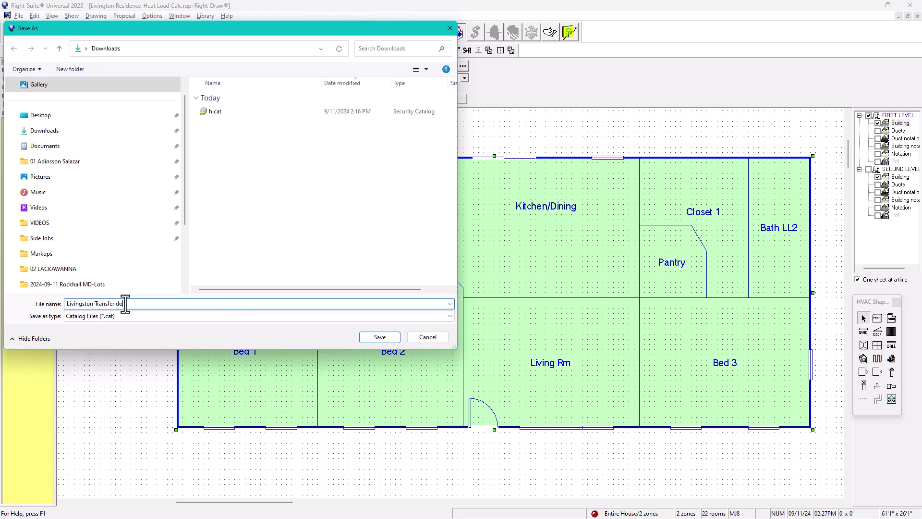
Step: Save the new catalog in Downloads as "Livingston Residence-Transfer doc"
click(94, 304)
text(fer)
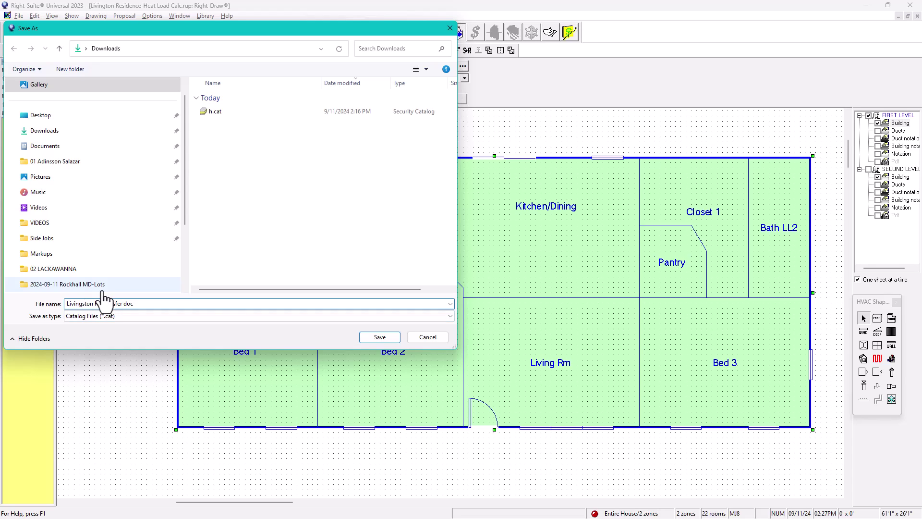
text(idence)
key(BackSpace)
text(-)
click(379, 337)
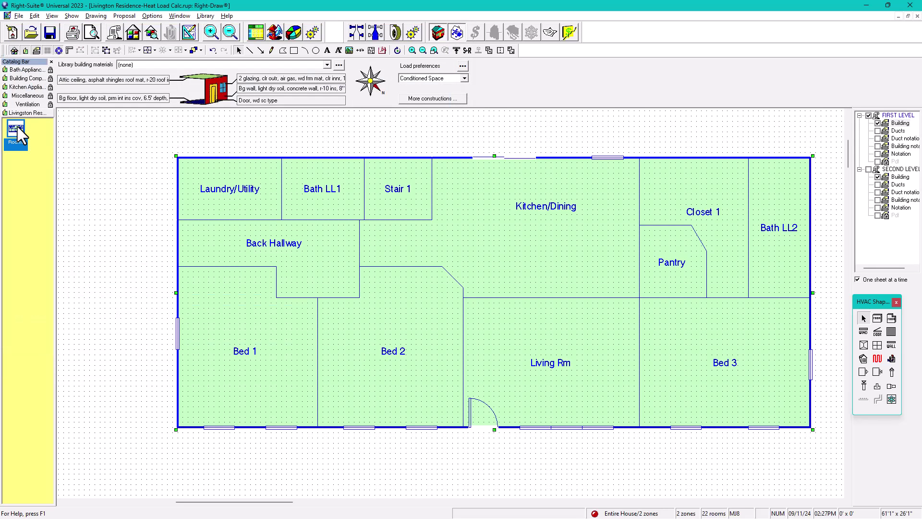
Step: Copy the grouped second-level plan and paste it into the saved Livingston catalog
click(710, 134)
click(904, 171)
click(443, 234)
drag(444, 237, 393, 220)
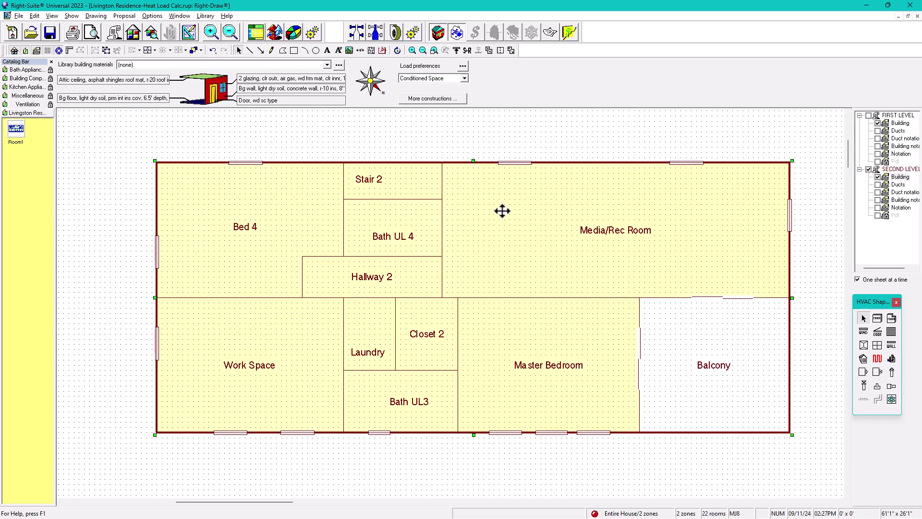
right_click(31, 164)
click(55, 181)
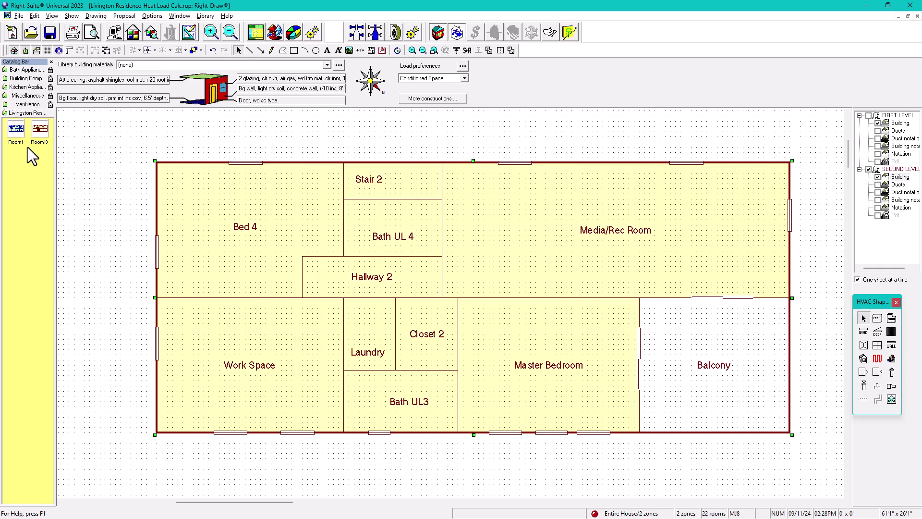
right_click(15, 134)
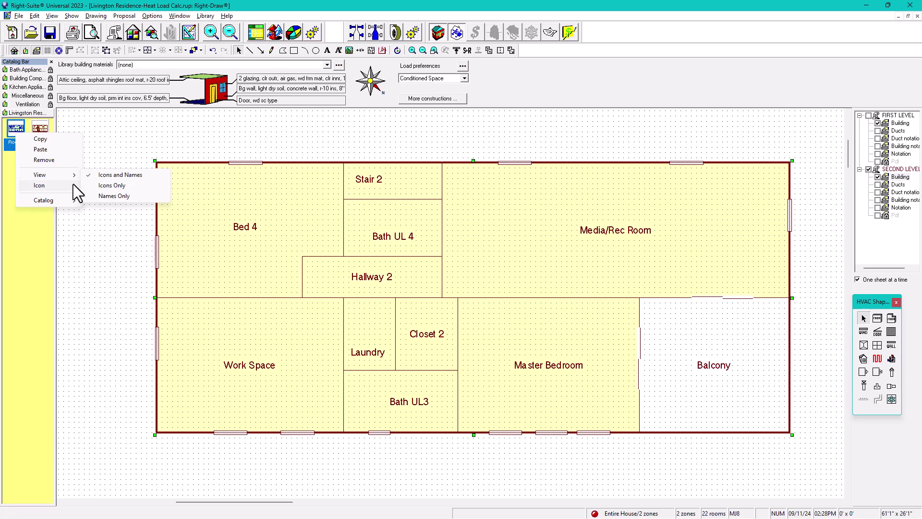
mouse_move(74, 204)
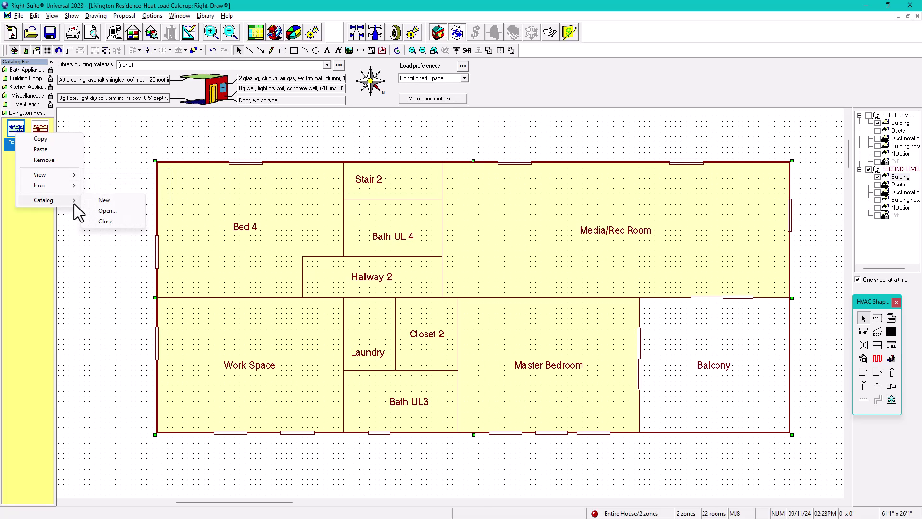
click(99, 166)
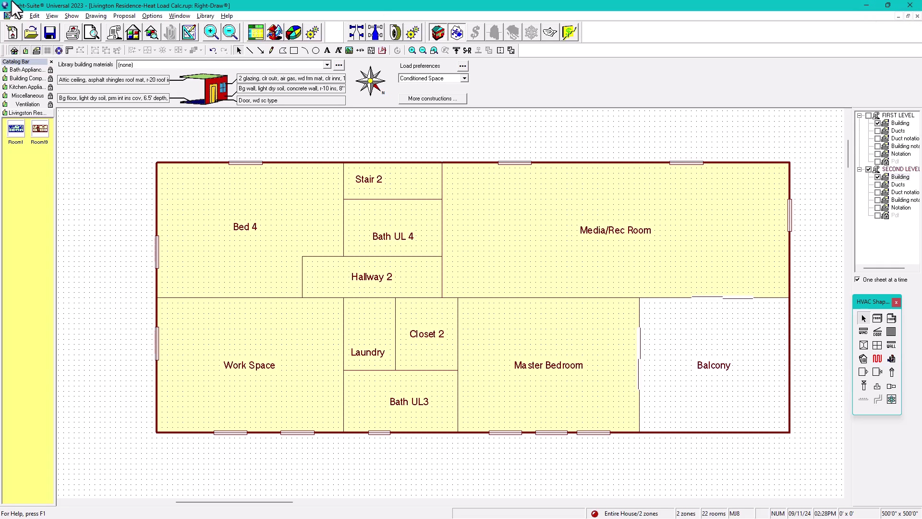
click(19, 17)
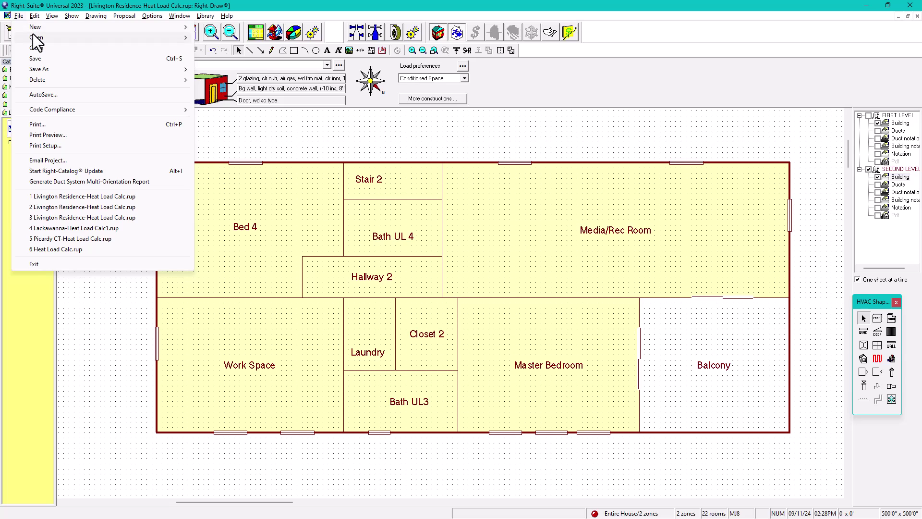
mouse_move(32, 36)
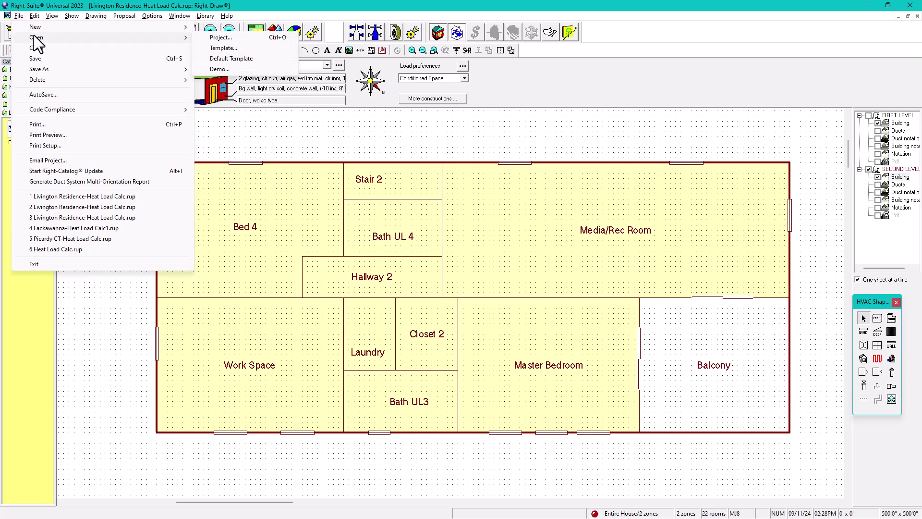
click(231, 40)
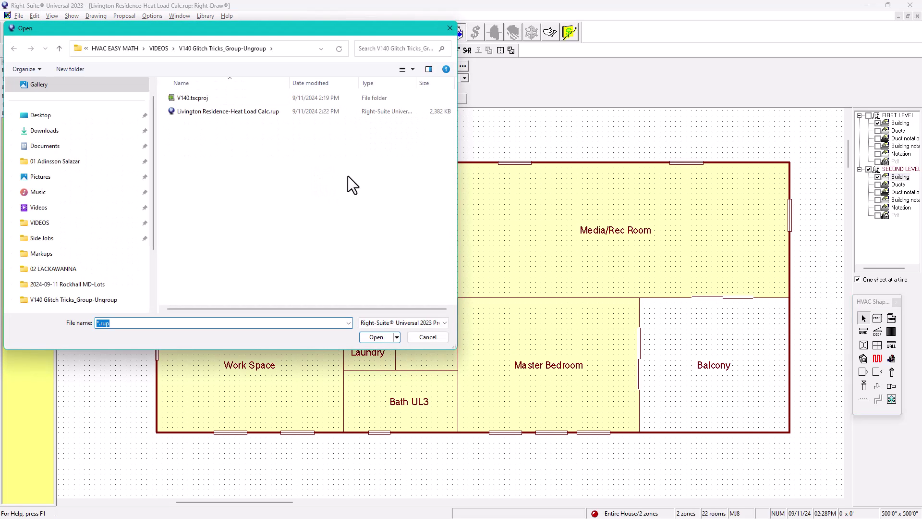
click(117, 327)
click(450, 29)
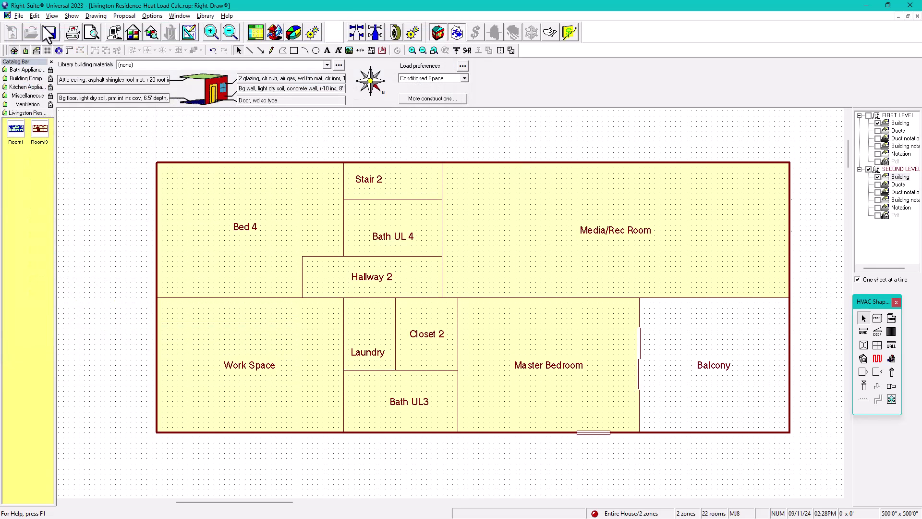
click(19, 16)
mouse_move(36, 30)
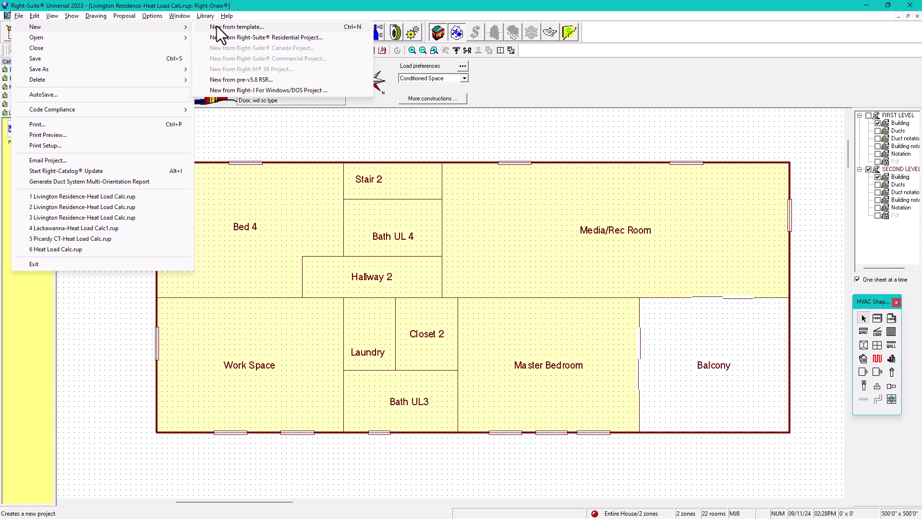
click(223, 39)
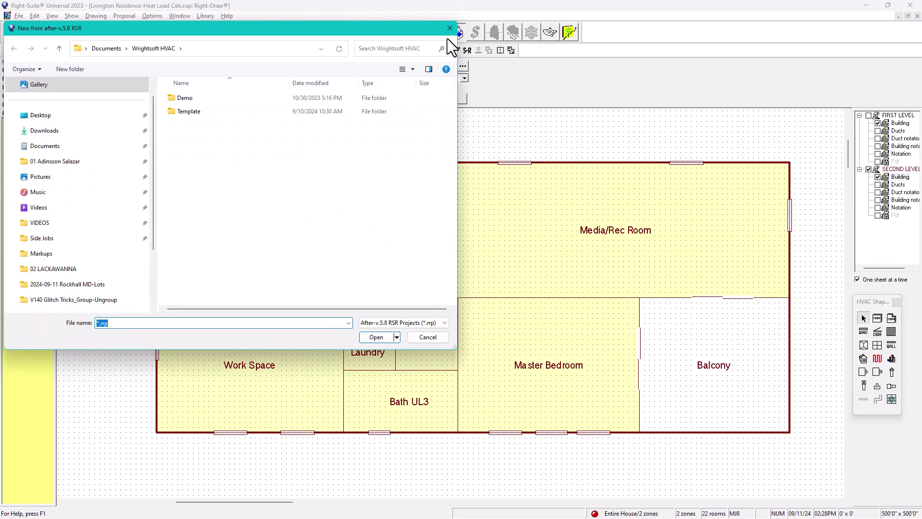
key(Escape)
Step: Create a new project from a template, saving the changes to the Livington Residence heat load project
click(19, 15)
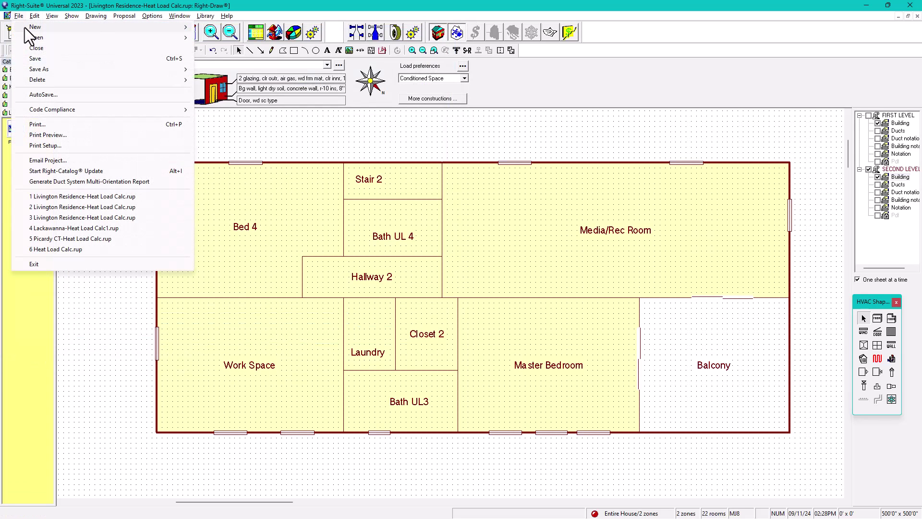
mouse_move(32, 28)
click(224, 29)
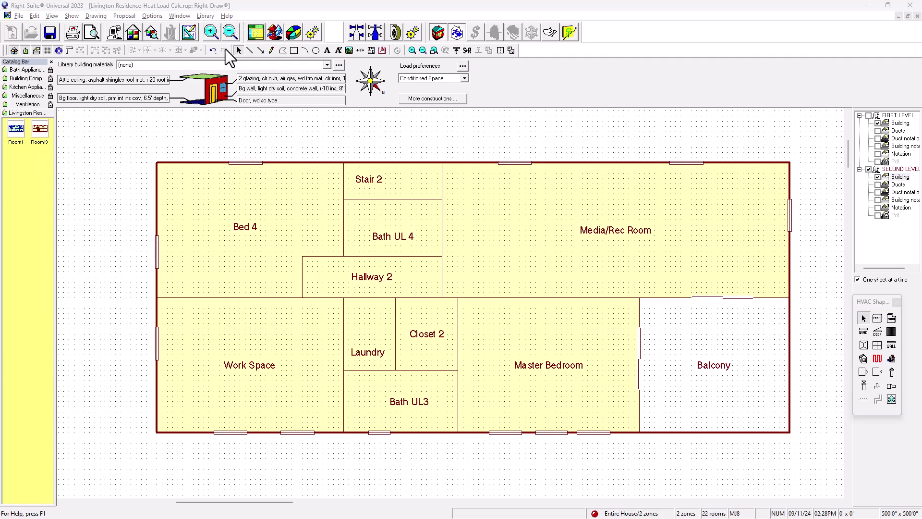
click(187, 111)
click(380, 337)
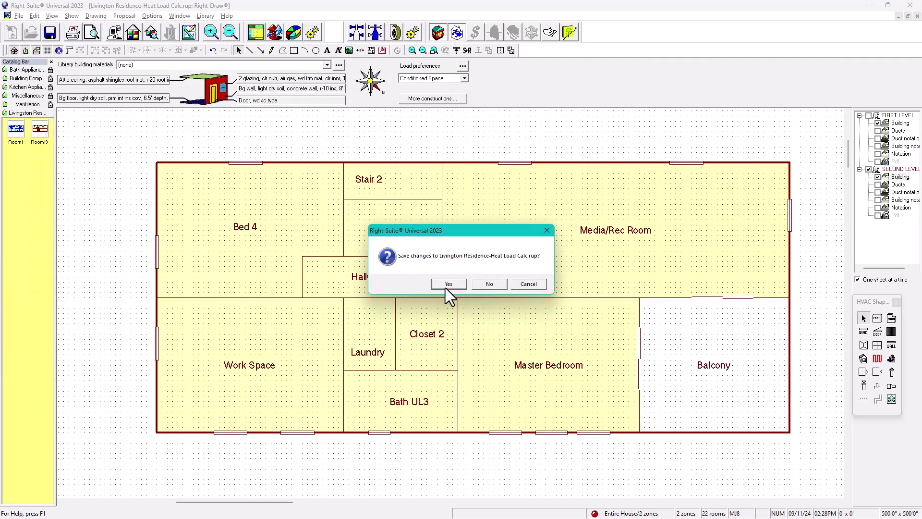
click(447, 283)
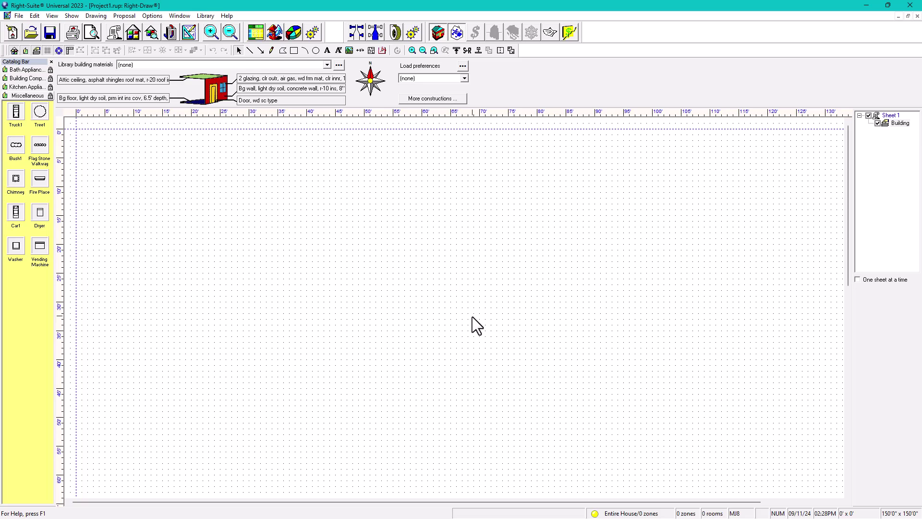
Step: Move the HVAC Shapes palette clear of the drawing area and hide the rulers
drag(882, 216, 883, 304)
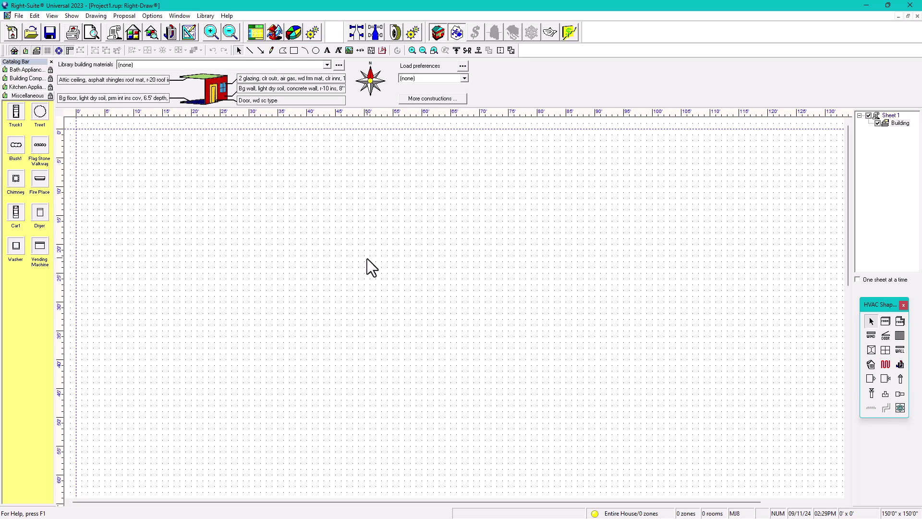
click(70, 50)
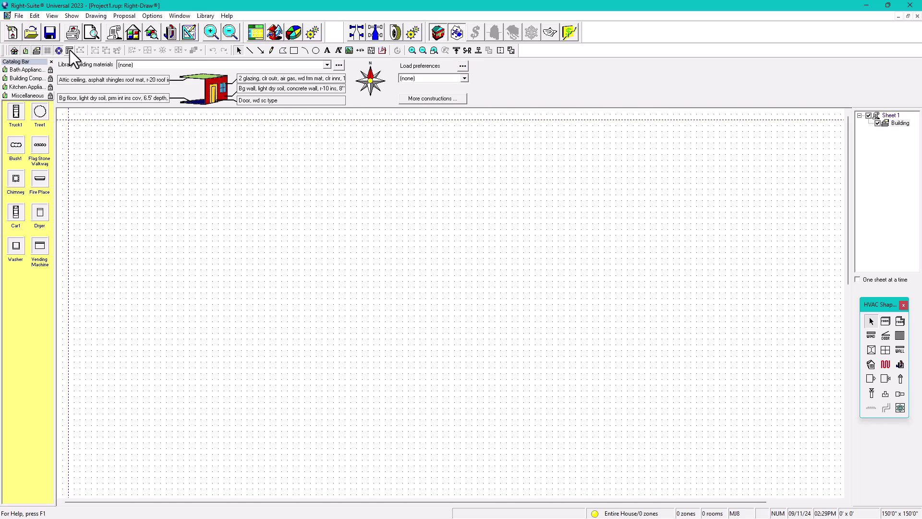
Step: Open the catalog "Livingston Residence -Transfer doc.cat" from Downloads in the new project
right_click(34, 292)
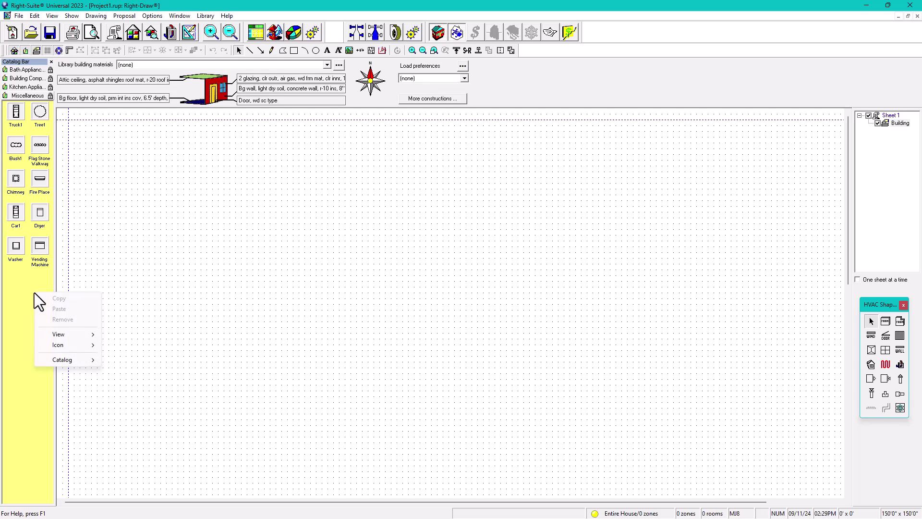
mouse_move(70, 362)
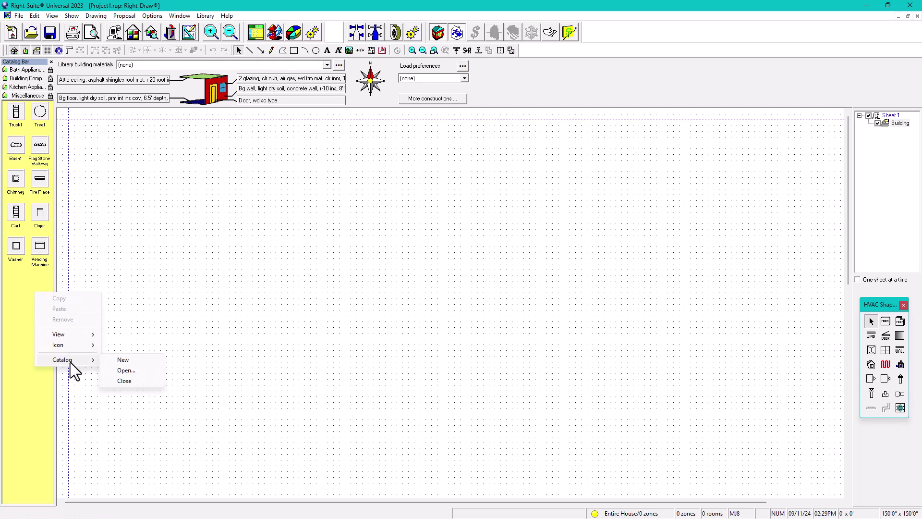
click(131, 372)
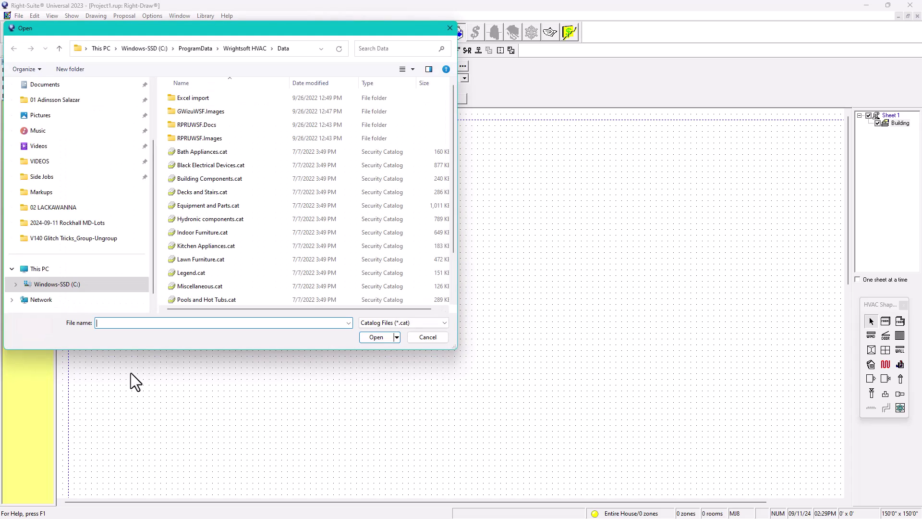
scroll(62, 126, up, 3)
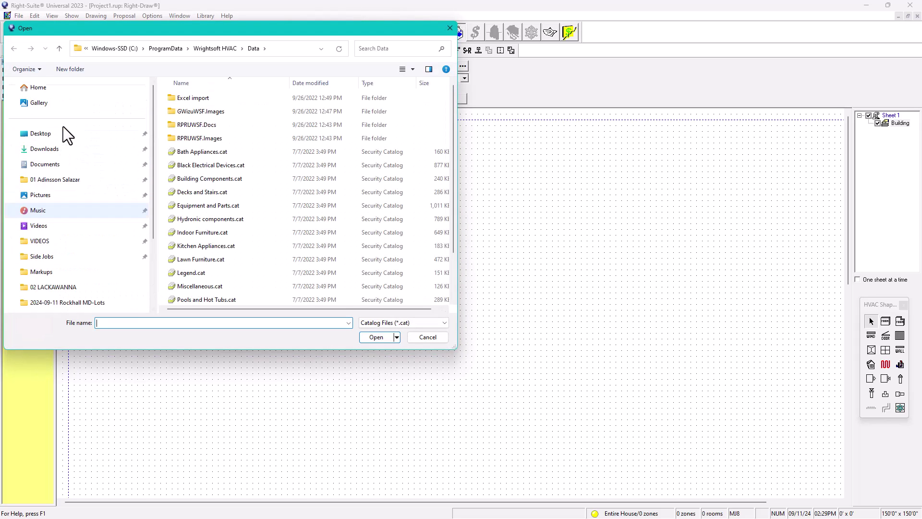
click(44, 149)
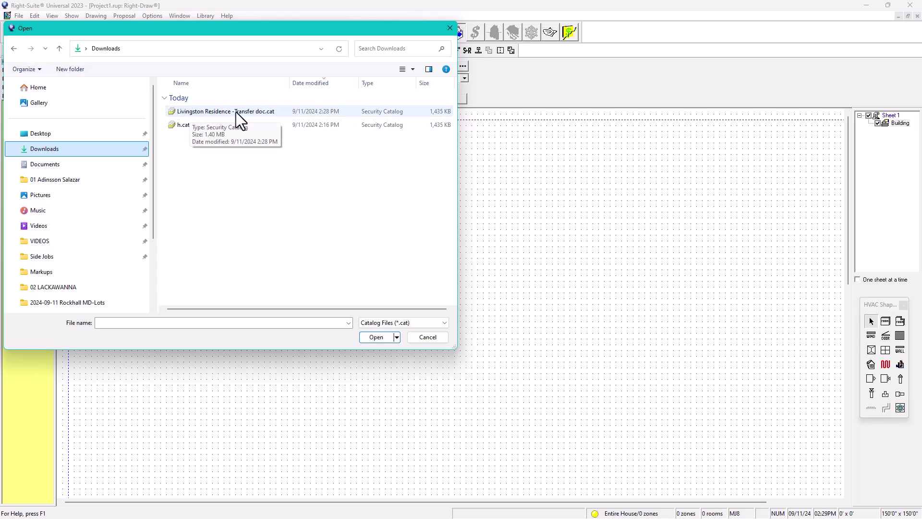
click(248, 111)
click(379, 337)
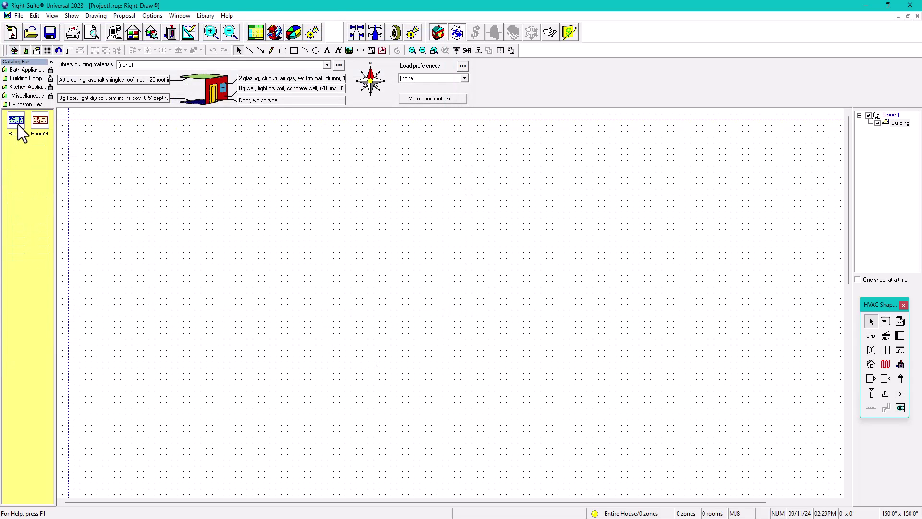
Step: Place the first-level plan from the catalog on Sheet 1 and rename the sheet "First Floor"
drag(15, 121, 346, 221)
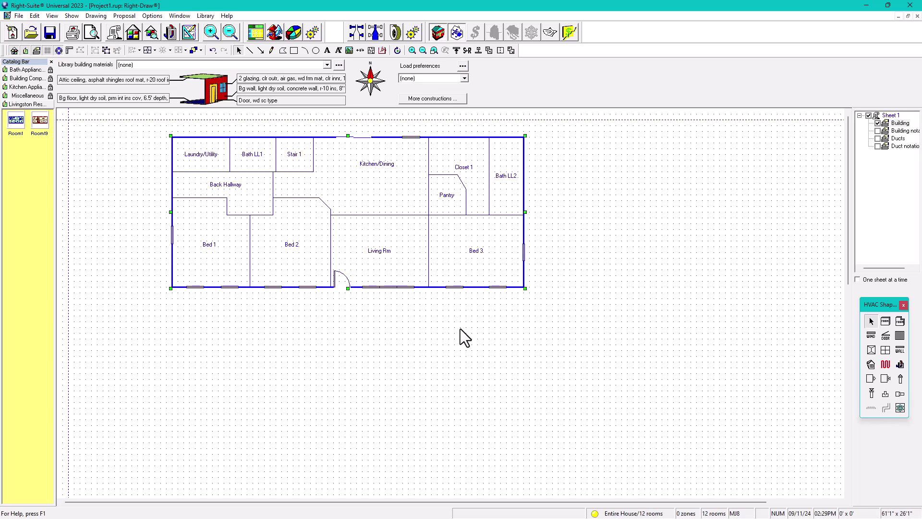
right_click(886, 117)
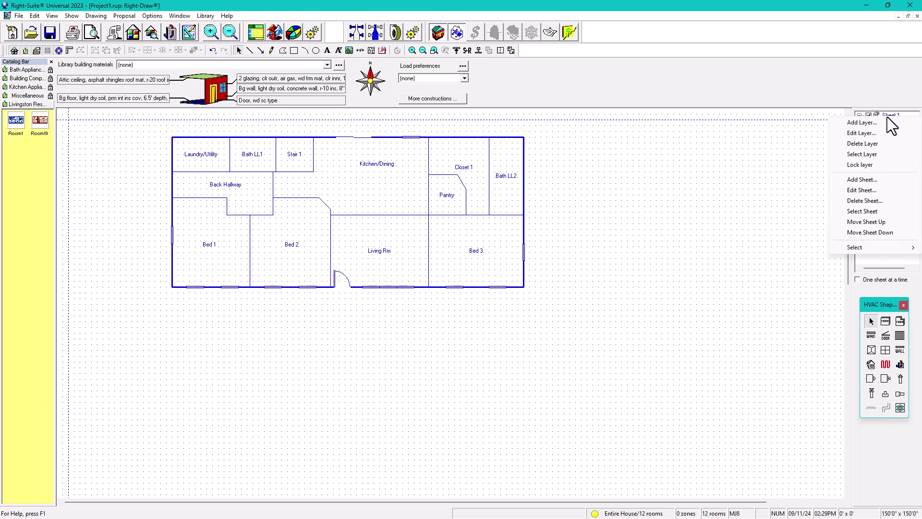
click(856, 191)
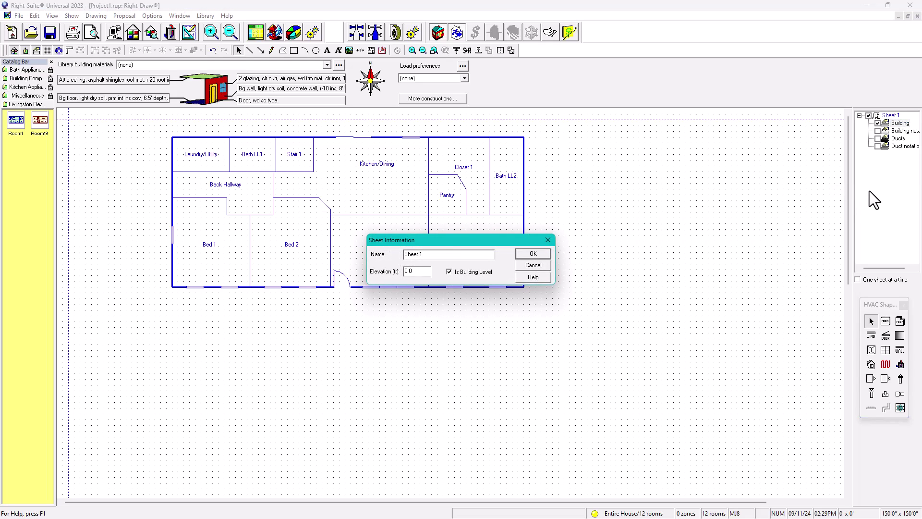
drag(433, 253, 404, 253)
text(Frio)
key(BackSpace)
key(BackSpace)
key(BackSpace)
text(irst Floor)
click(534, 254)
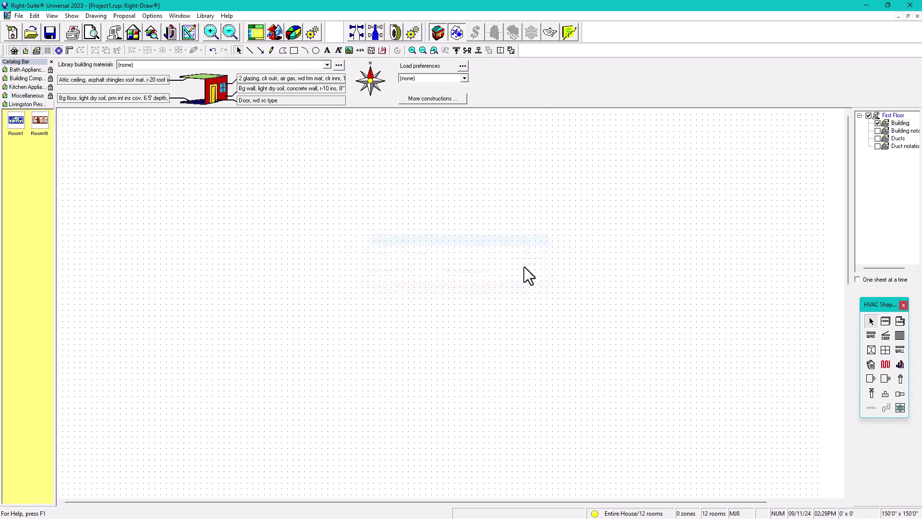
Step: Add a building-level sheet named "Second Floor" at an elevation of 9 ft
right_click(884, 181)
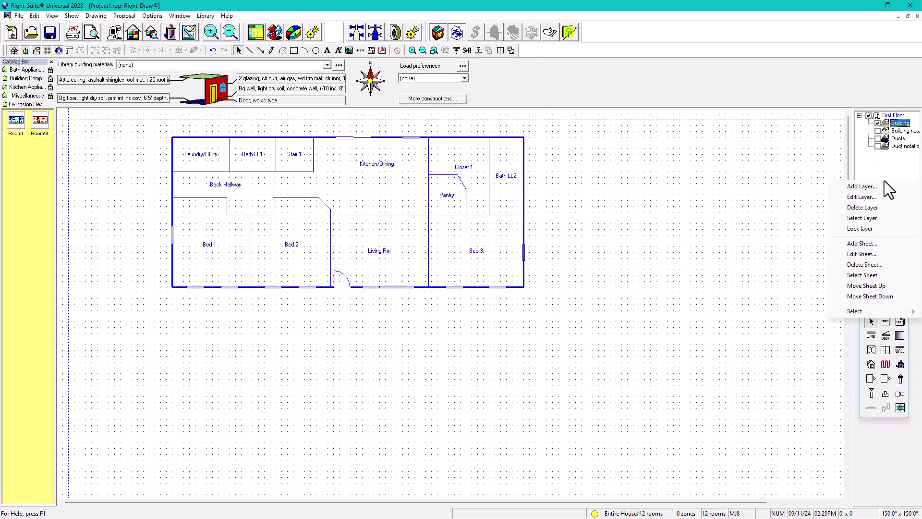
click(860, 245)
text(Second Floor)
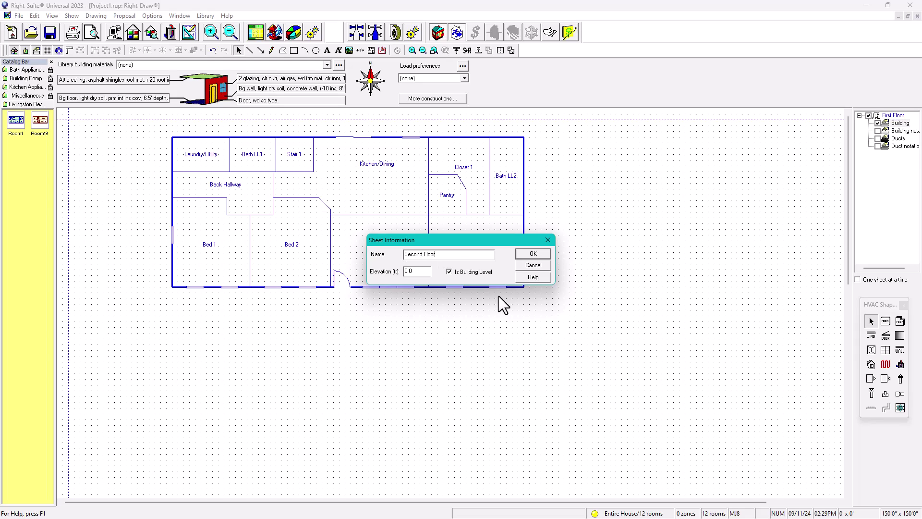
key(Tab)
text(9)
click(536, 254)
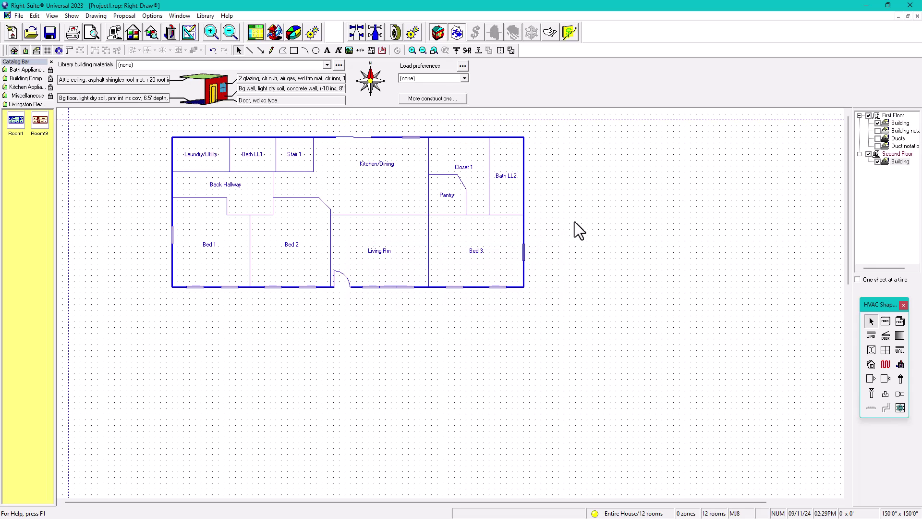
Step: Hide the First Floor sheet and place the second-level plan from the catalog on the Second Floor sheet
click(869, 116)
drag(43, 119, 341, 232)
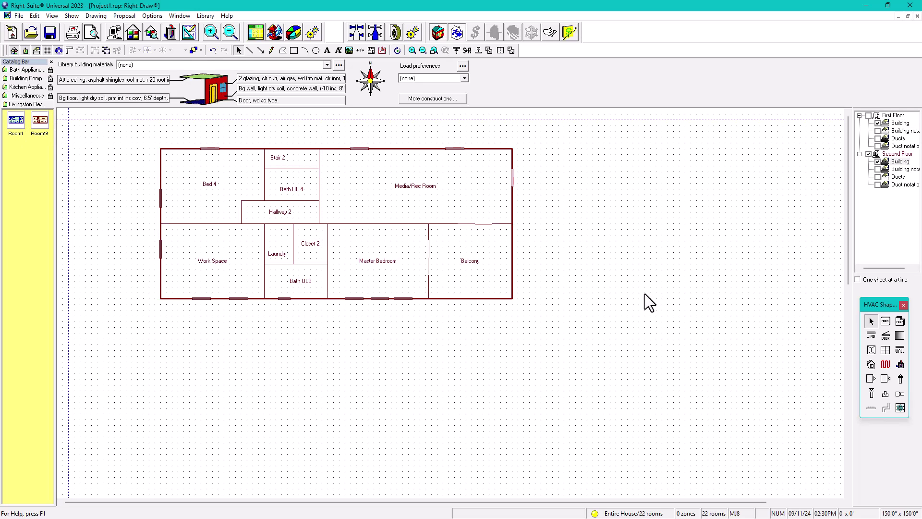
Step: Align the first-floor plan with the second-floor outline, then limit the display to one sheet at a time
click(897, 123)
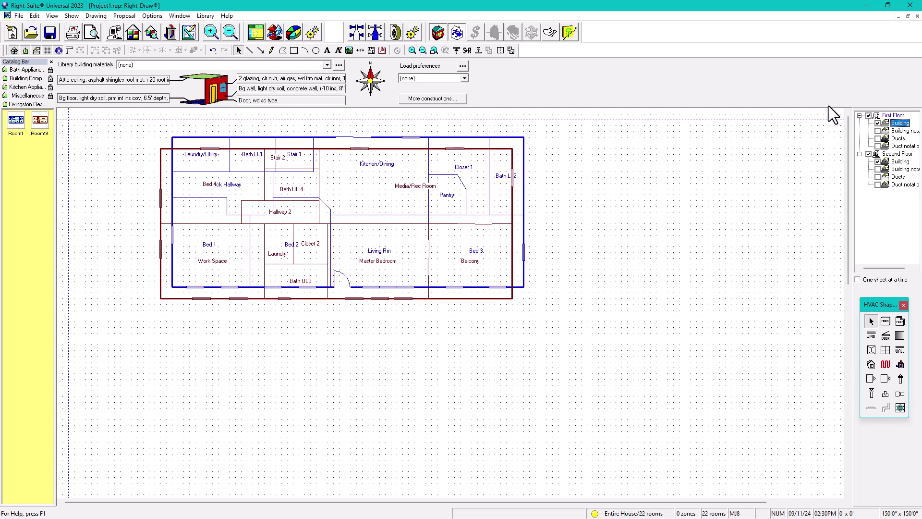
drag(523, 169, 506, 182)
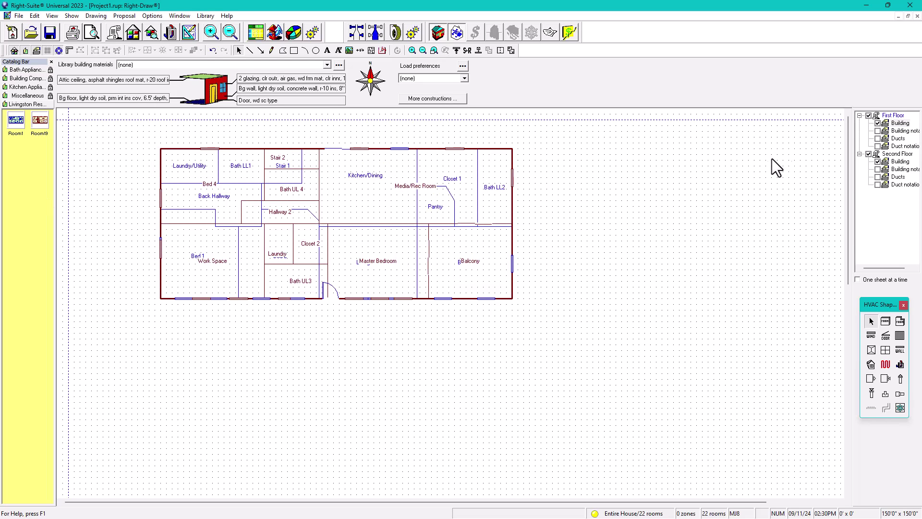
click(857, 279)
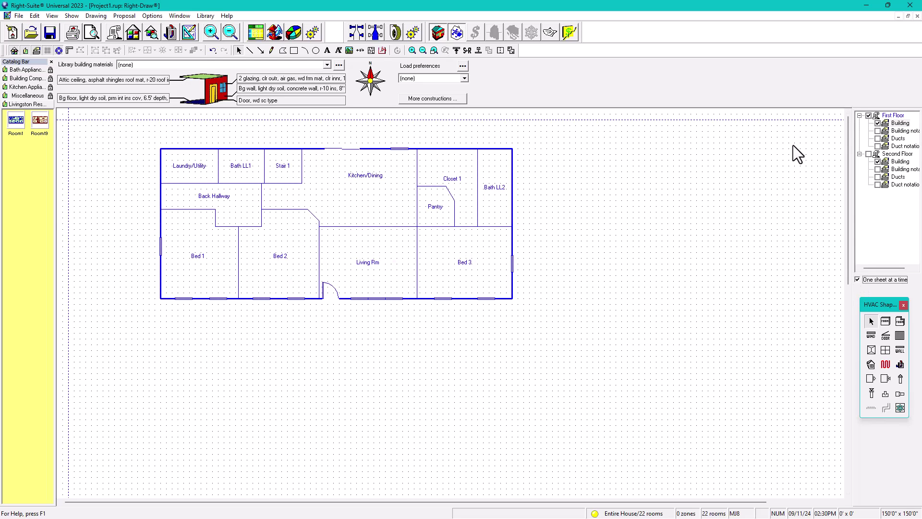
Step: Ungroup the first-floor plan so its rooms can be edited individually
scroll(345, 250, up, 3)
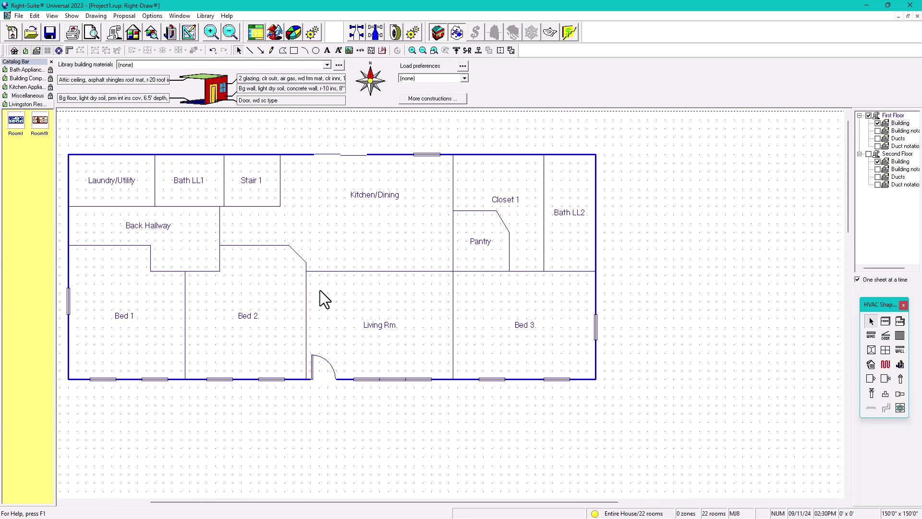
click(308, 266)
scroll(666, 228, down, 1)
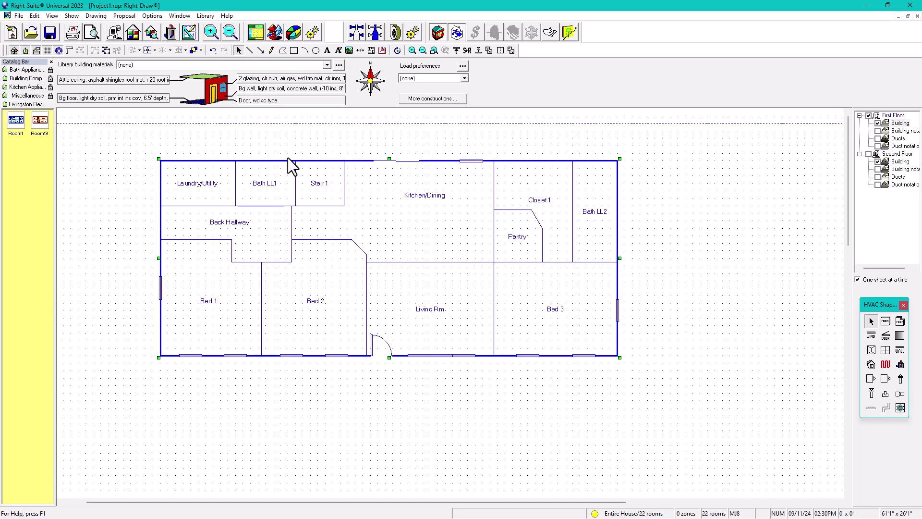
click(106, 50)
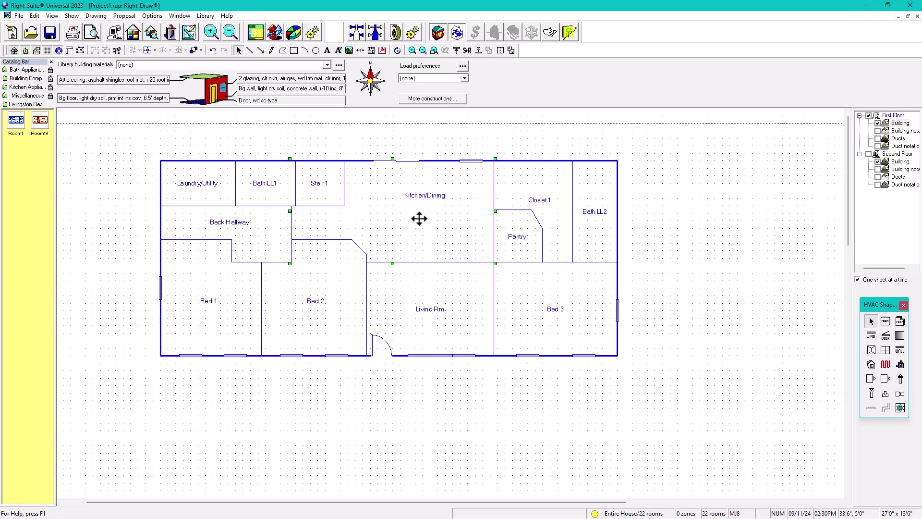
Step: Examine the Kitchen/Dining room's properties and the construction details of its first wall type
double_click(418, 217)
click(606, 153)
double_click(445, 235)
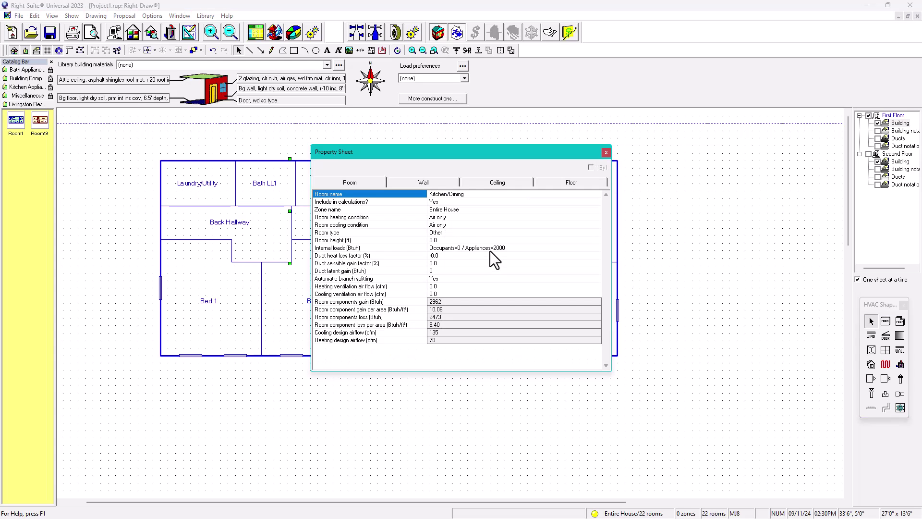
click(432, 183)
double_click(455, 194)
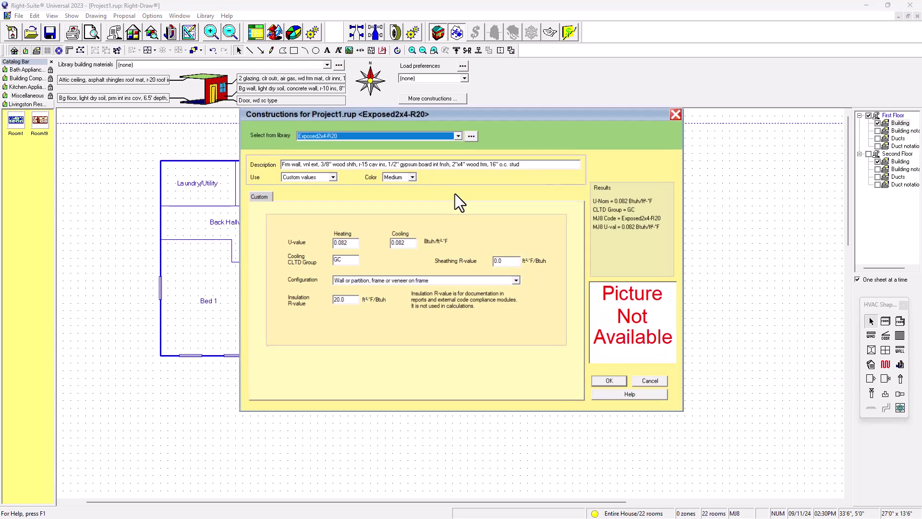
click(676, 114)
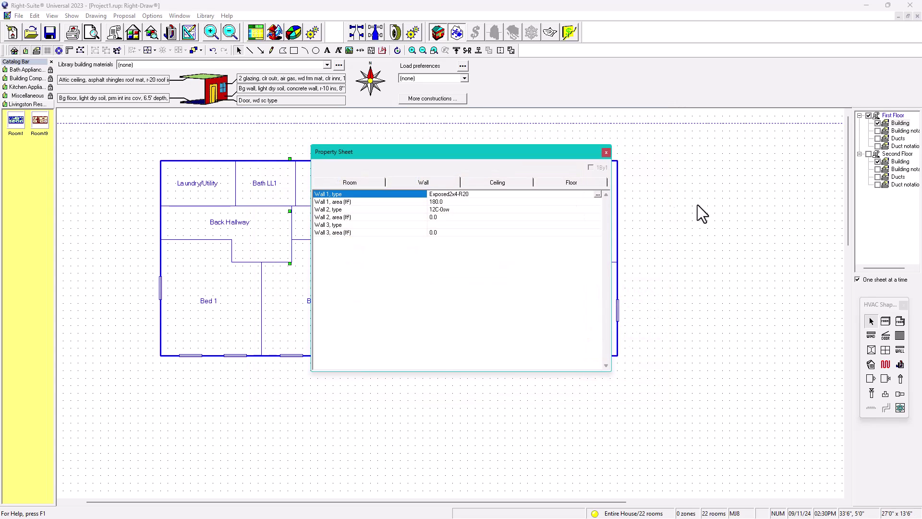
click(606, 153)
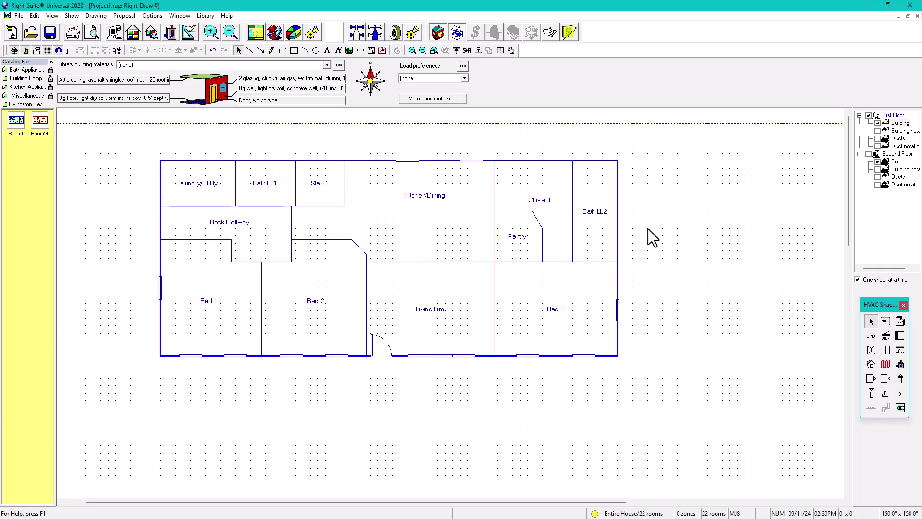
Step: Show the first floor's Ducts and Duct notation layers and move the Closet 1 register and its airflow label toward the upper wall
click(878, 138)
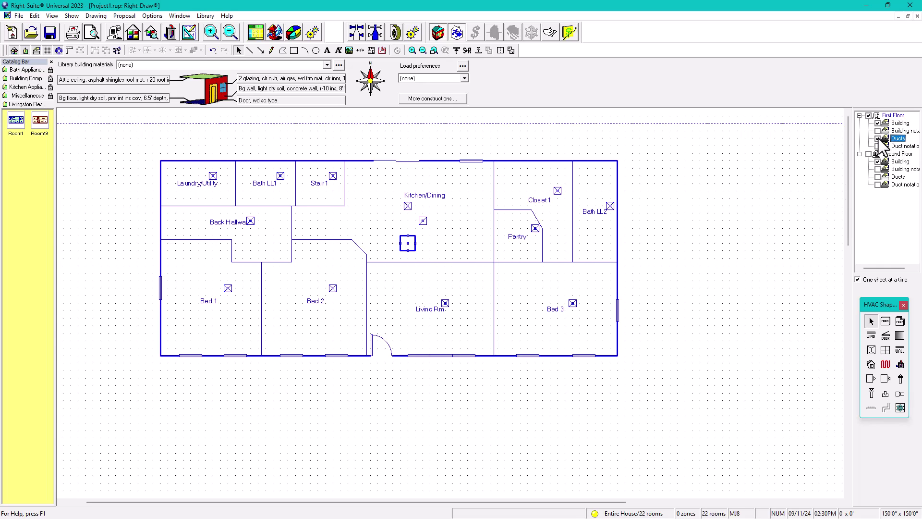
click(878, 147)
scroll(421, 224, up, 2)
mouse_move(389, 237)
middle_down()
mouse_move(387, 267)
mouse_move(325, 281)
middle_up()
drag(565, 230, 611, 166)
drag(546, 221, 562, 163)
Step: Change the Closet 1 register's shape to Rect, reduce its height, and move its airflow label outside the exterior wall beside Bath LL2
double_click(516, 193)
click(605, 153)
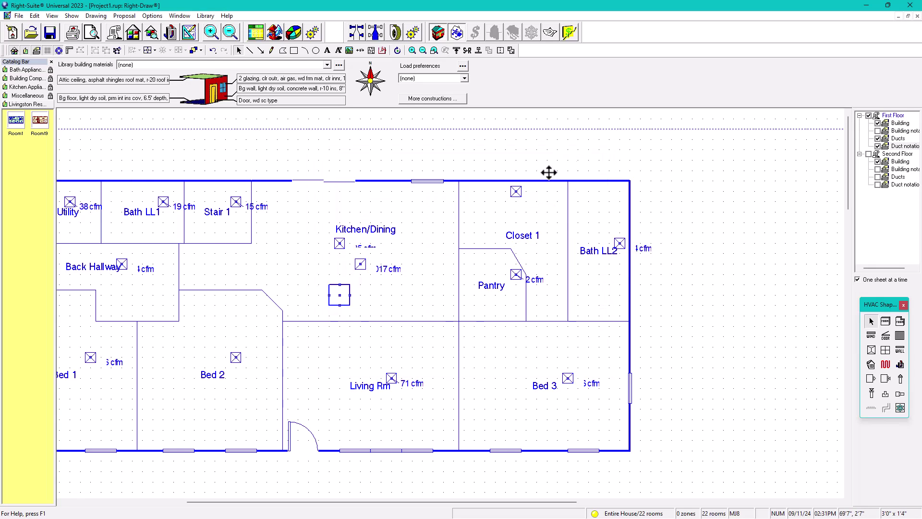
double_click(515, 194)
click(440, 272)
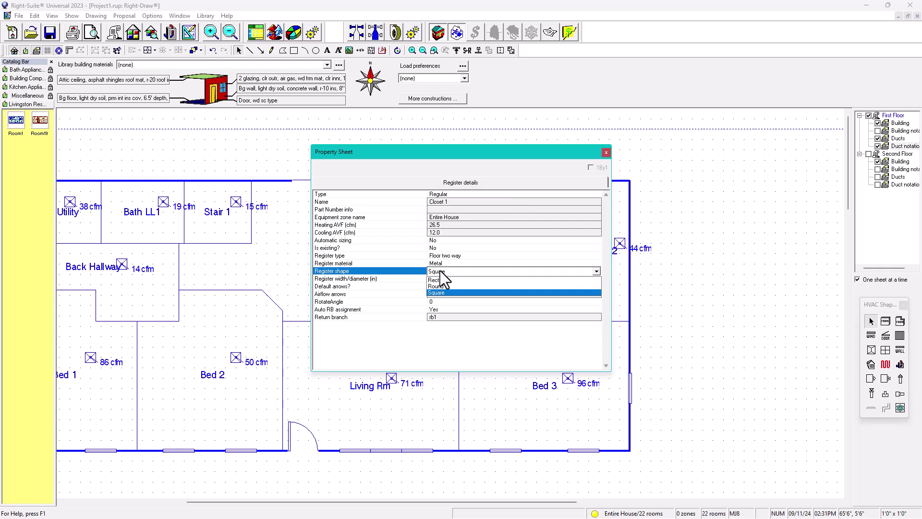
click(443, 280)
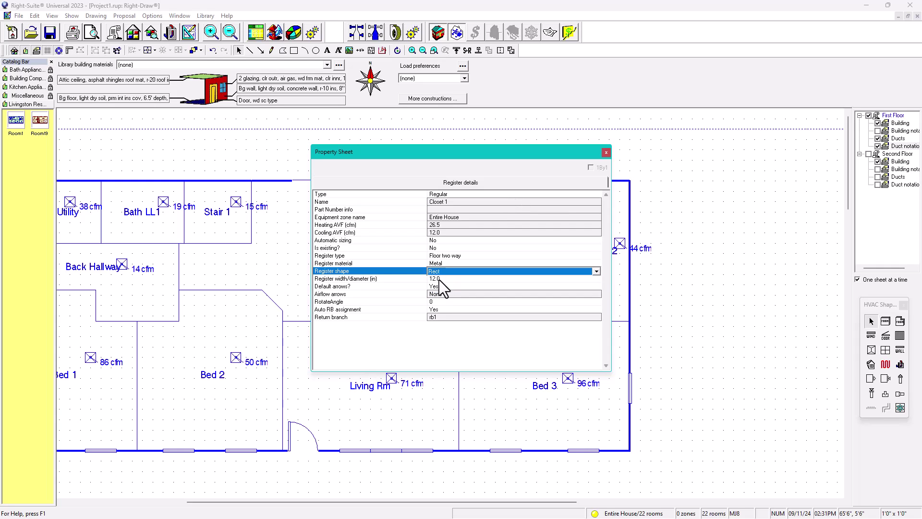
click(438, 286)
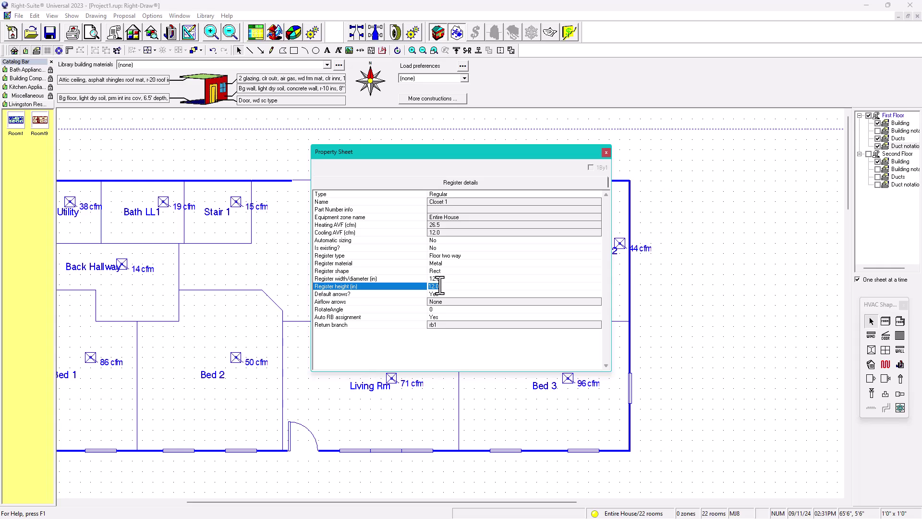
click(606, 152)
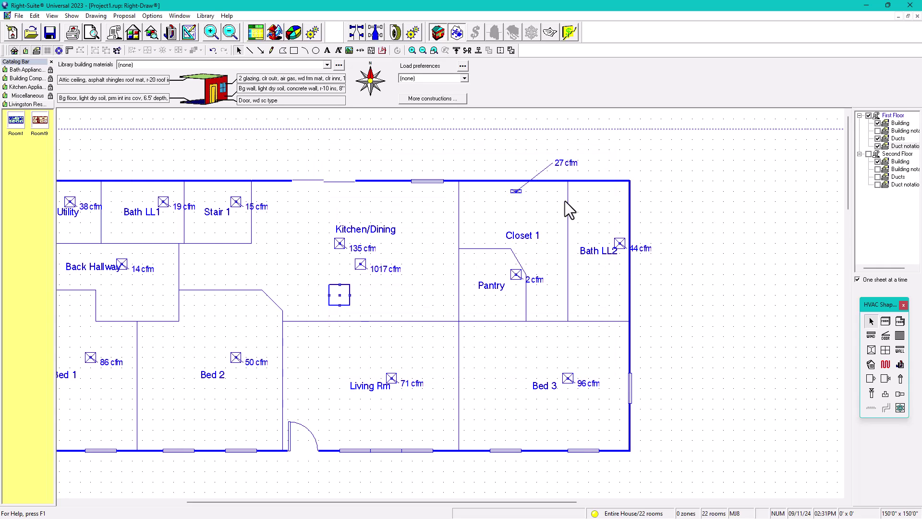
drag(562, 165, 687, 194)
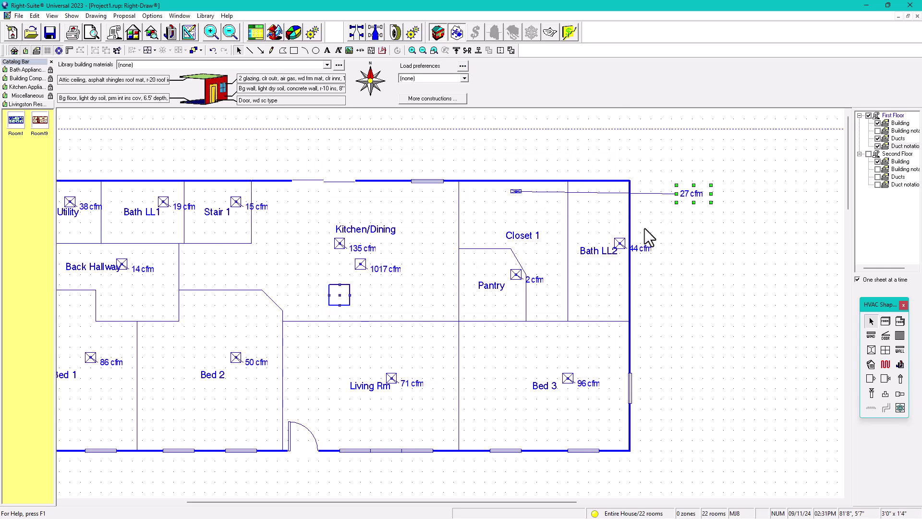
Step: Display the second floor and ungroup its plan so the rooms can be edited individually
click(899, 162)
click(445, 257)
scroll(446, 257, down, 2)
middle_drag(447, 259, 500, 257)
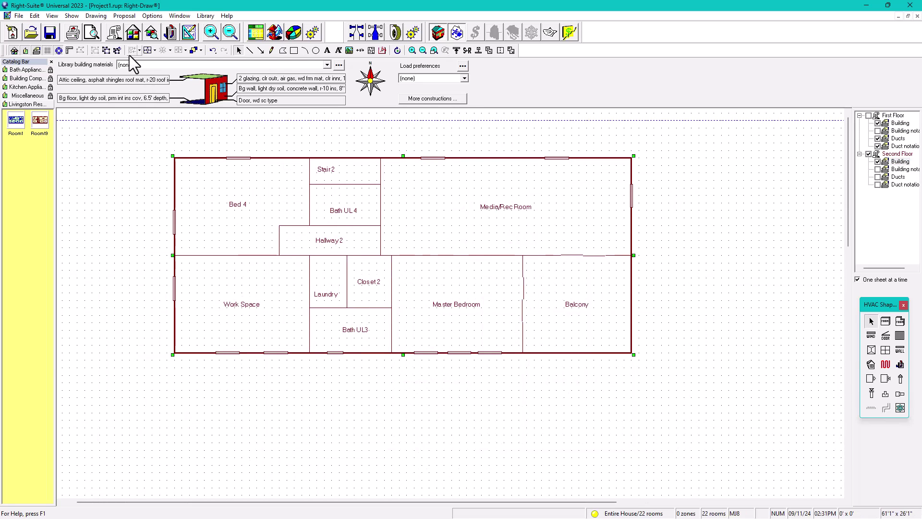
click(105, 50)
click(702, 206)
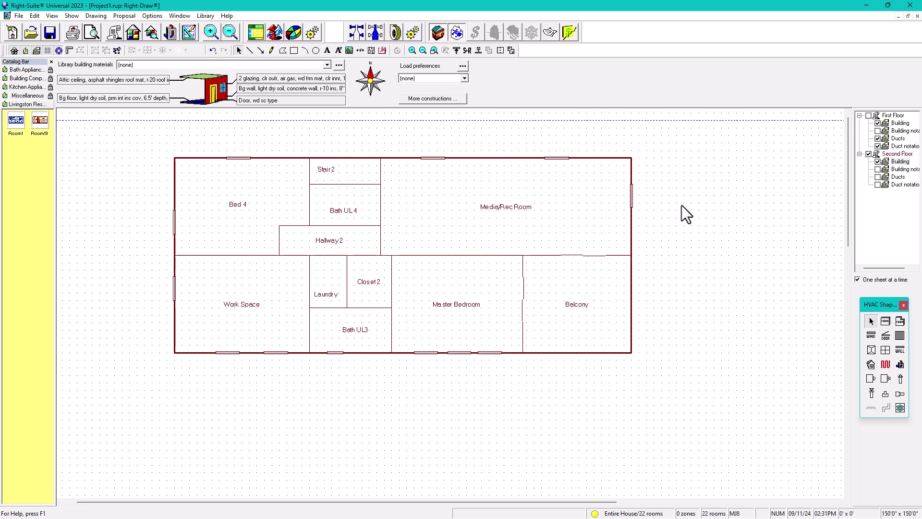
Step: Shift the Media/Rec Room slightly away from its neighbouring rooms and undo the move
click(555, 215)
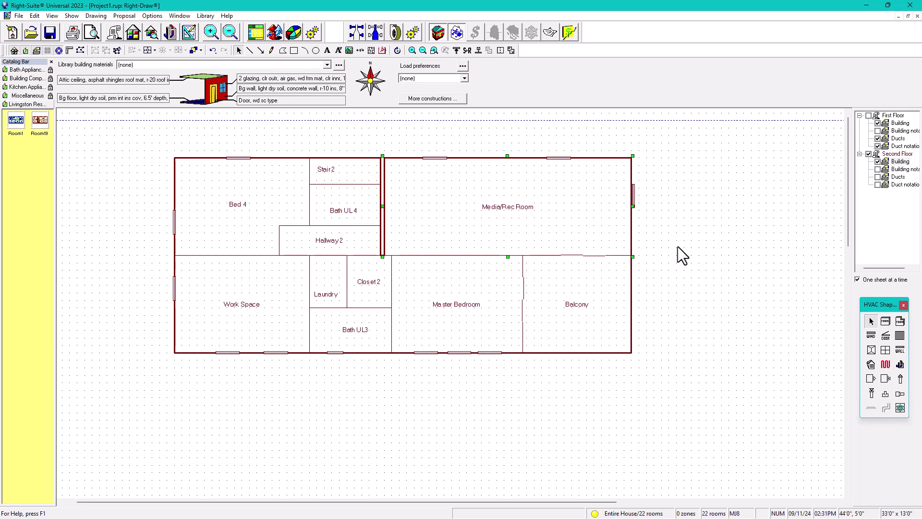
key(ctrl+z)
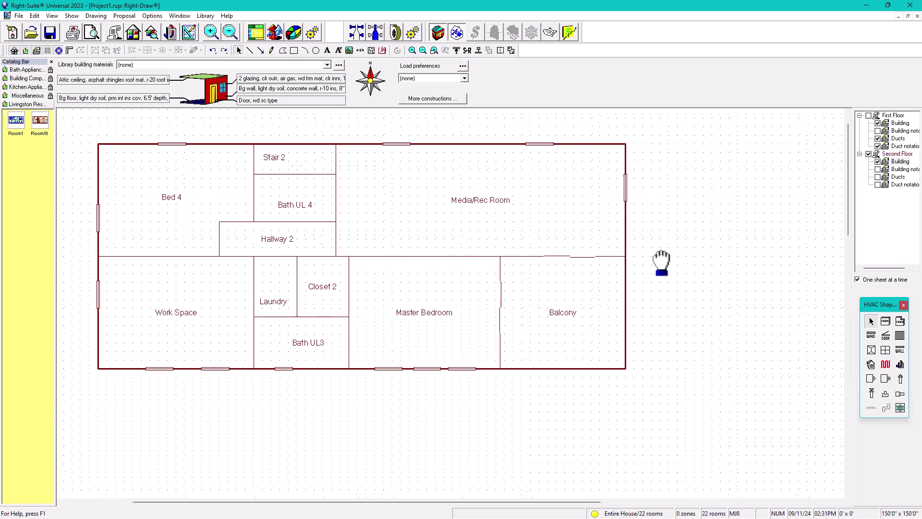
Step: Return to the first floor and dimension the Kitchen/Dining room vertically from its lower wall to the upper exterior wall
click(899, 123)
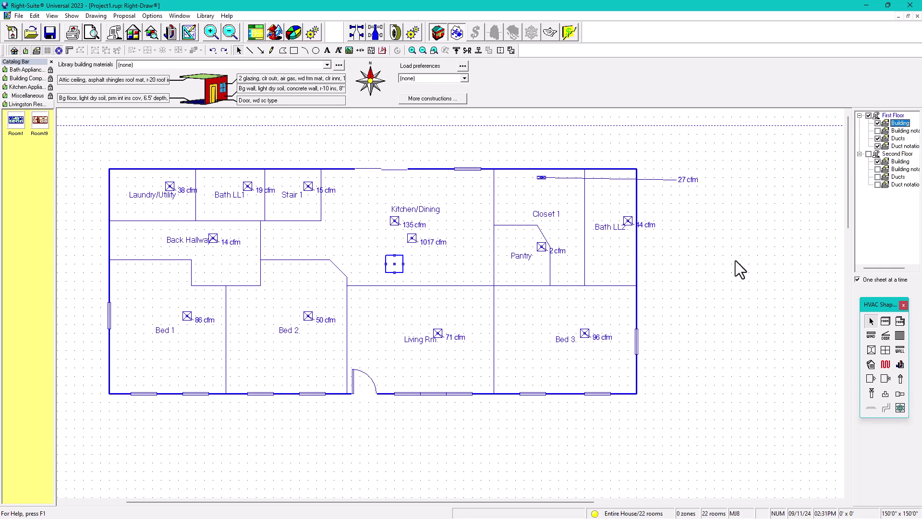
click(360, 50)
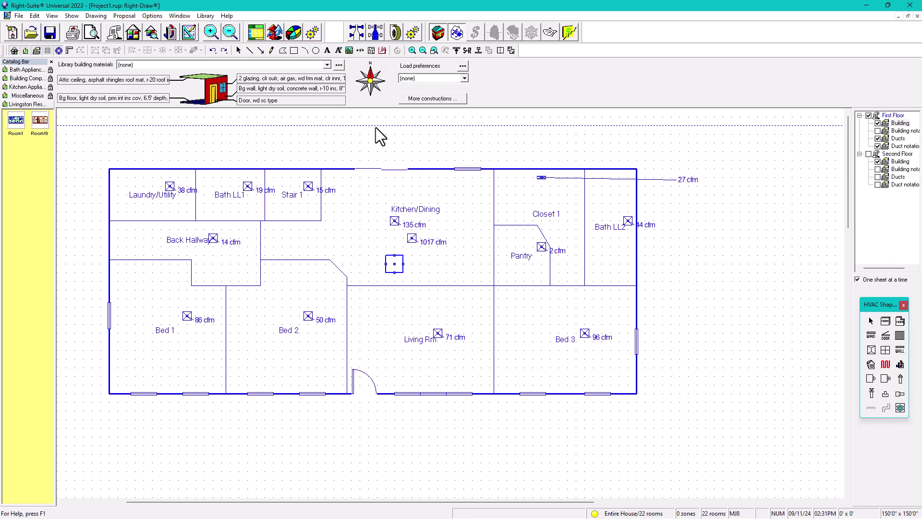
click(472, 285)
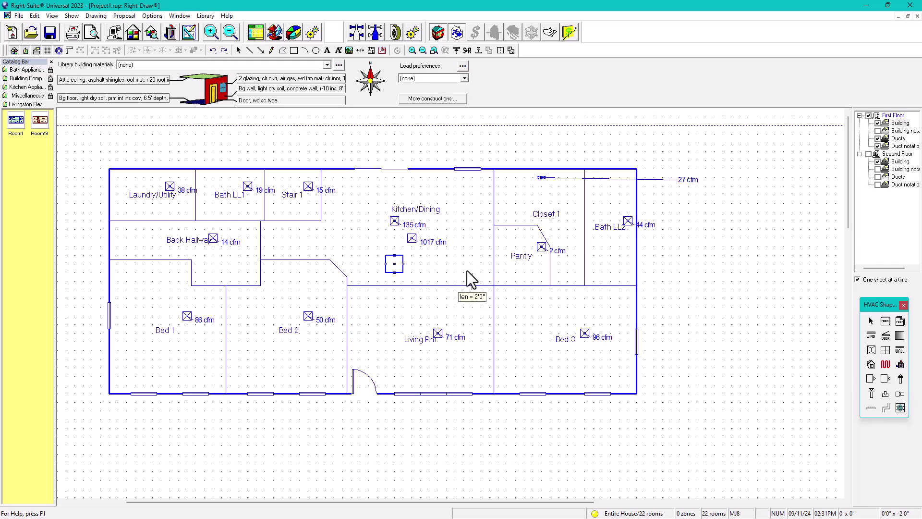
click(474, 173)
click(871, 321)
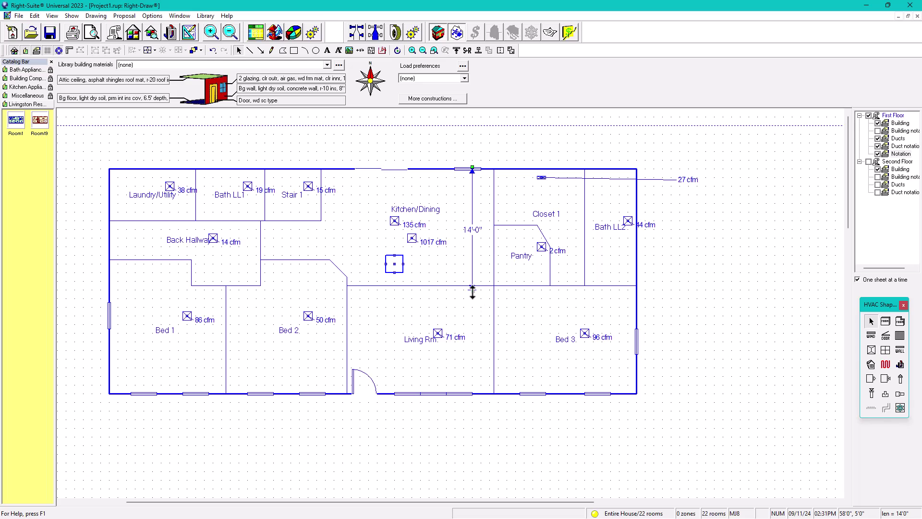
click(704, 311)
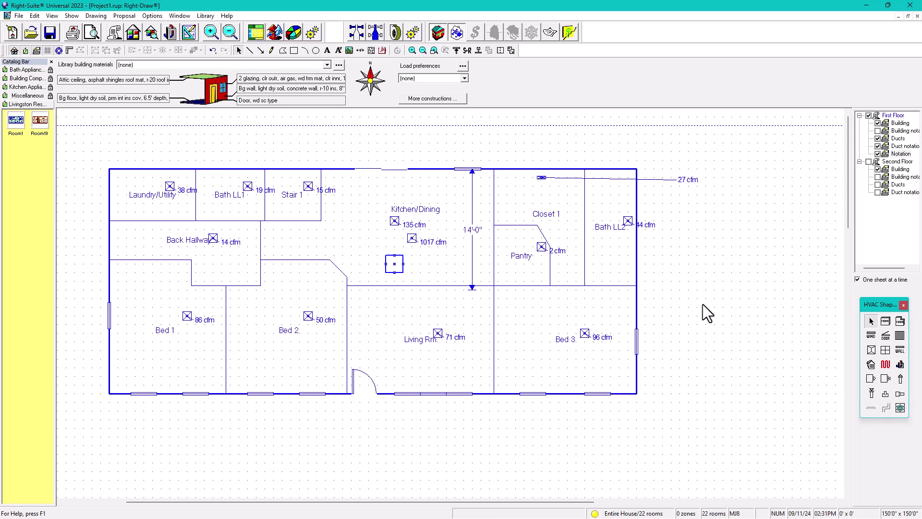